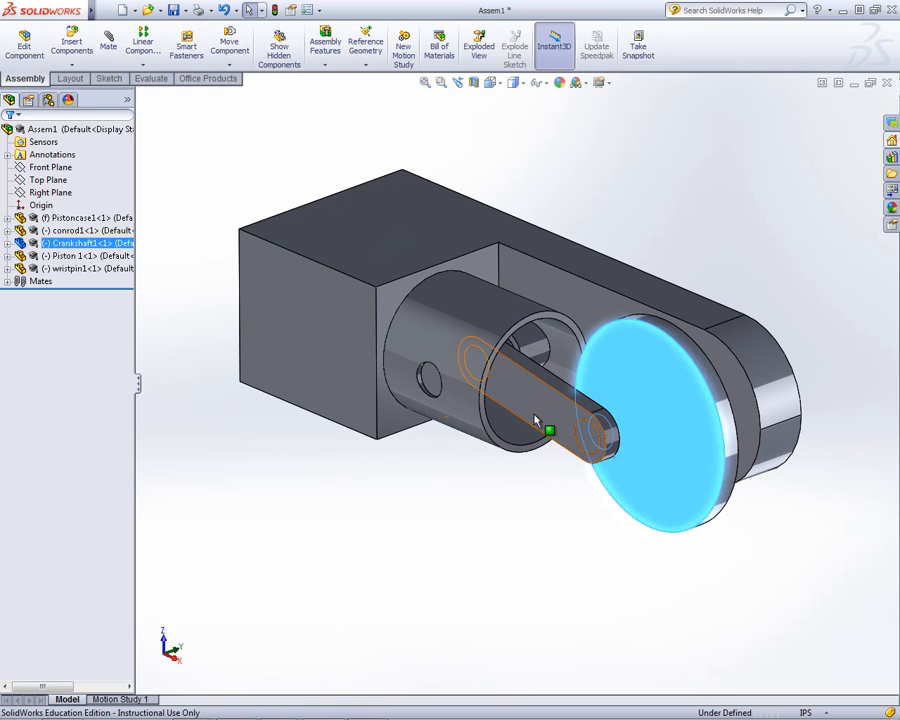
- Edit the connecting rod's profile sketch within the assembly and set its centre-to-centre length to 4.75 in
{"action": "left_click", "coordinate": [456, 567]}
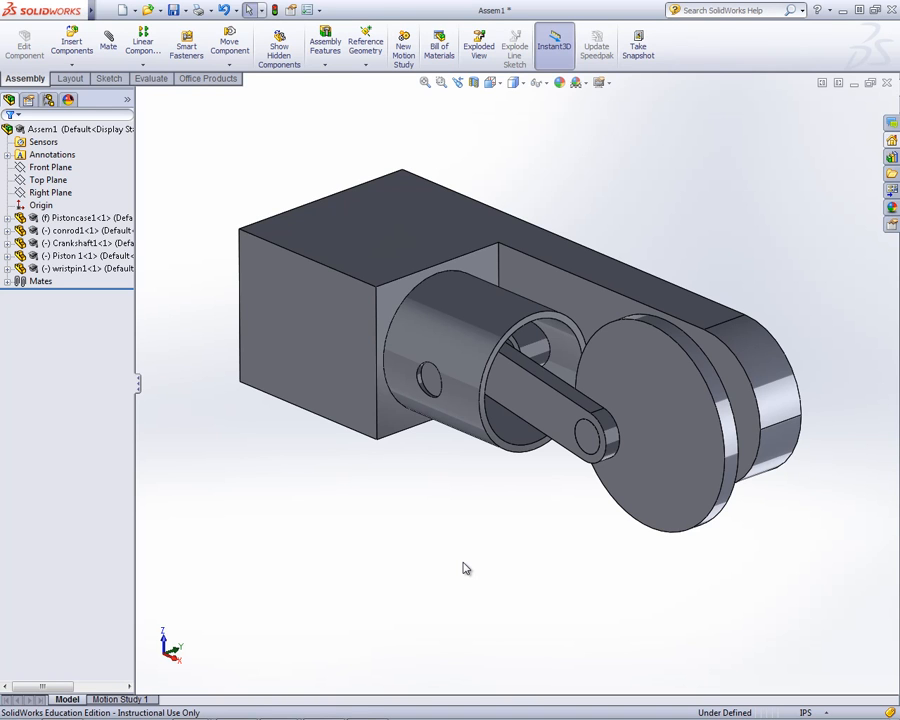
{"action": "left_click", "coordinate": [530, 401]}
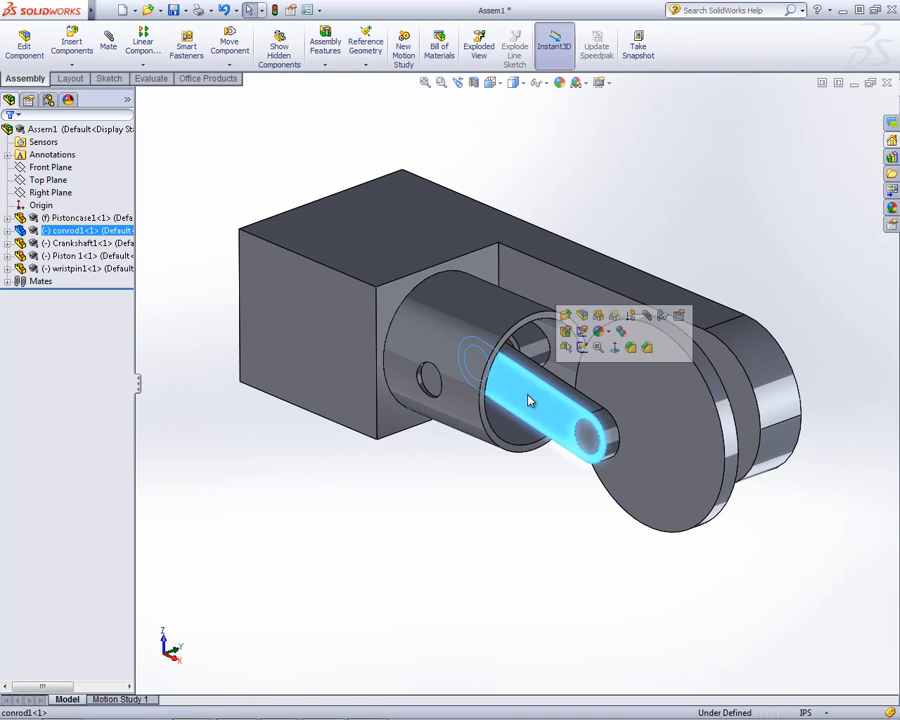
{"action": "right_click", "coordinate": [538, 402]}
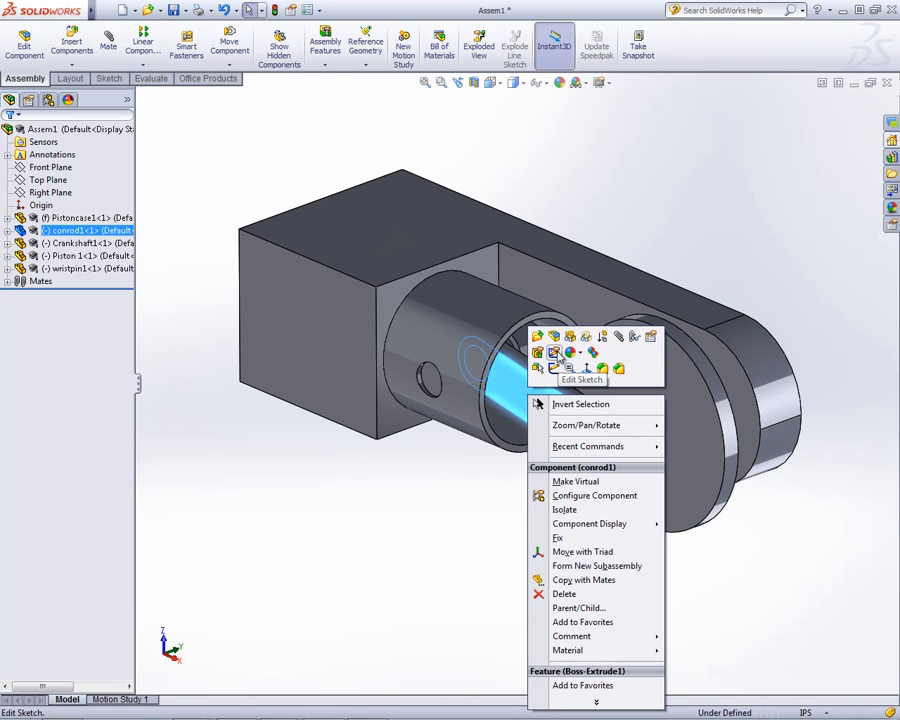
{"action": "left_click", "coordinate": [555, 354]}
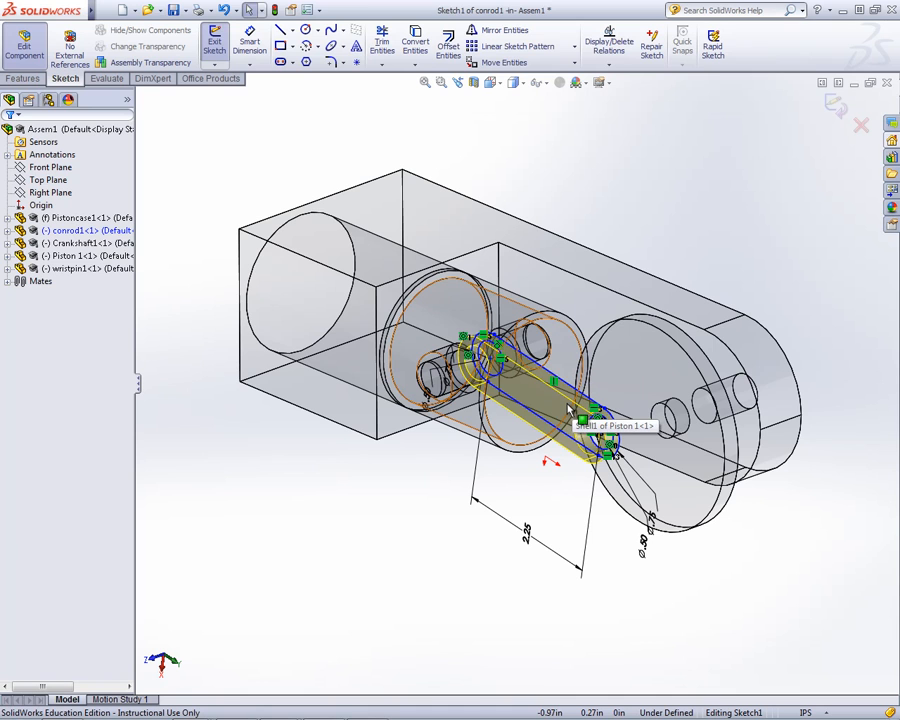
{"action": "double_click", "coordinate": [529, 541]}
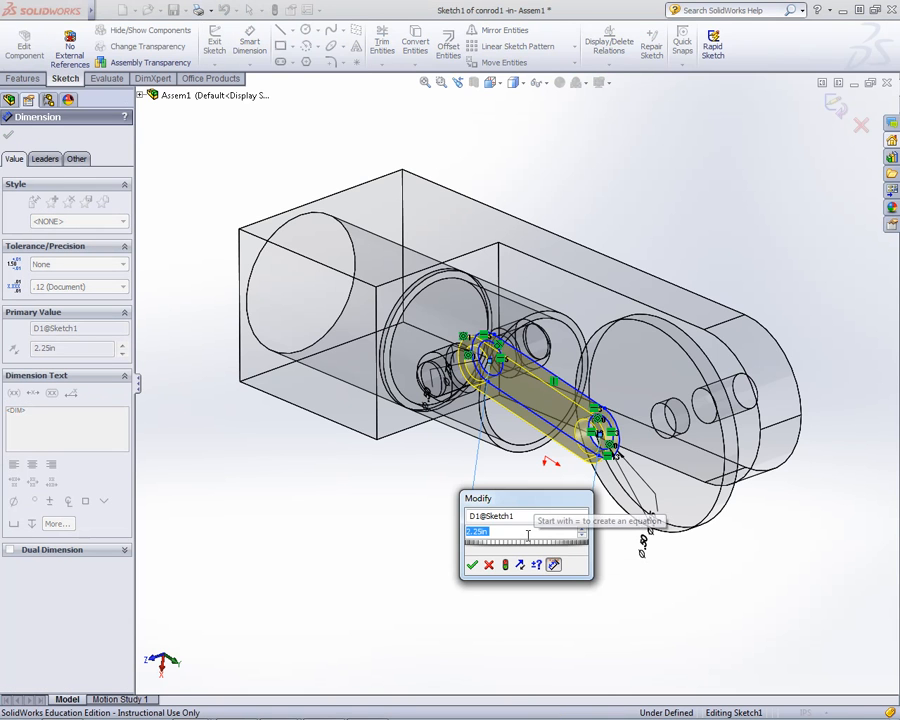
{"action": "type", "text": "4.75"}
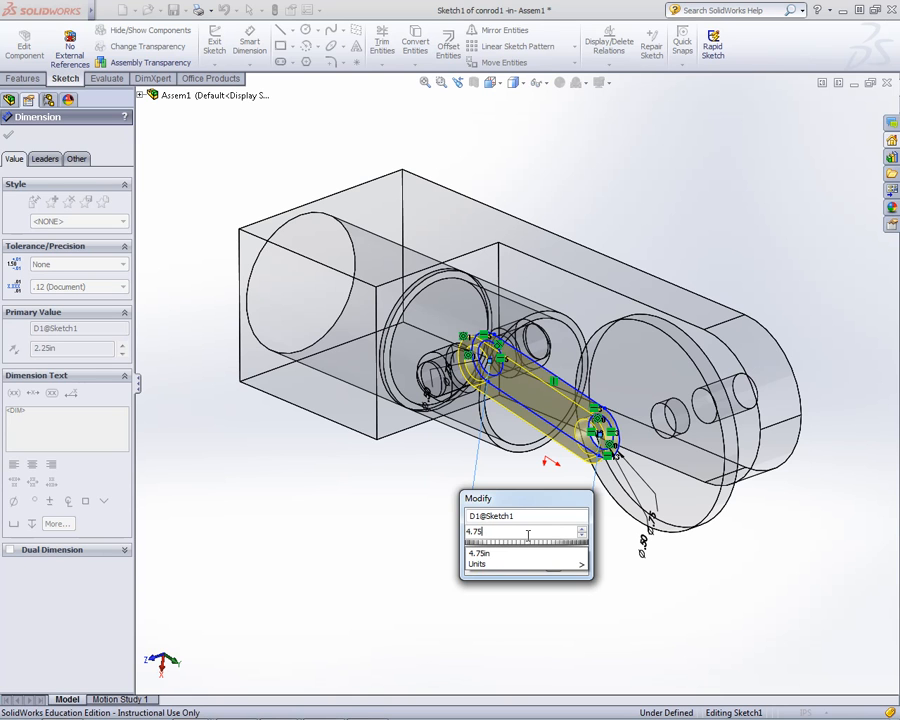
{"action": "key", "text": "Return"}
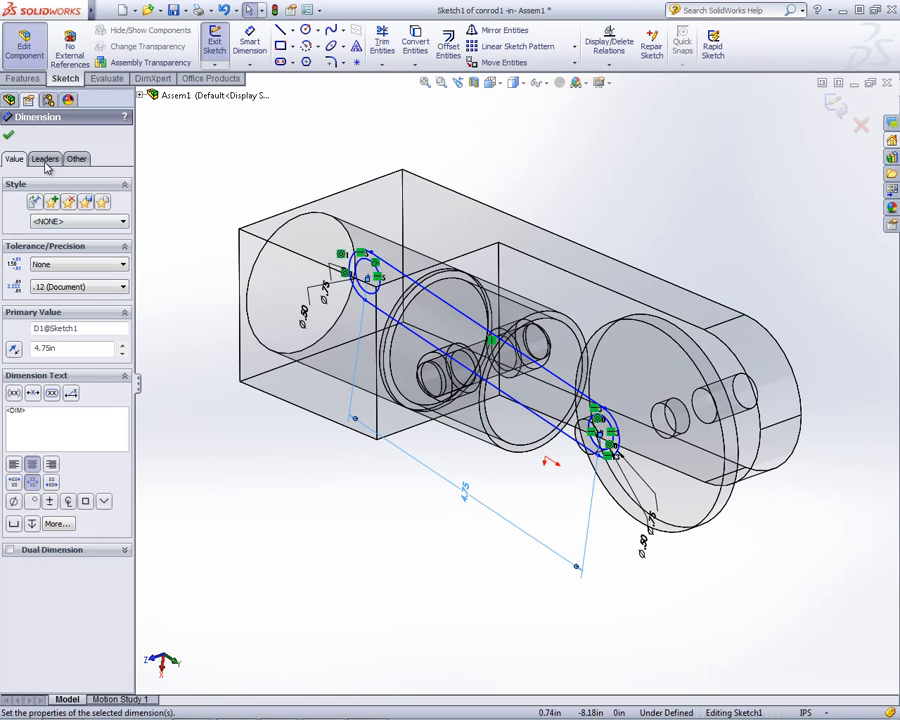
{"action": "left_click", "coordinate": [8, 134]}
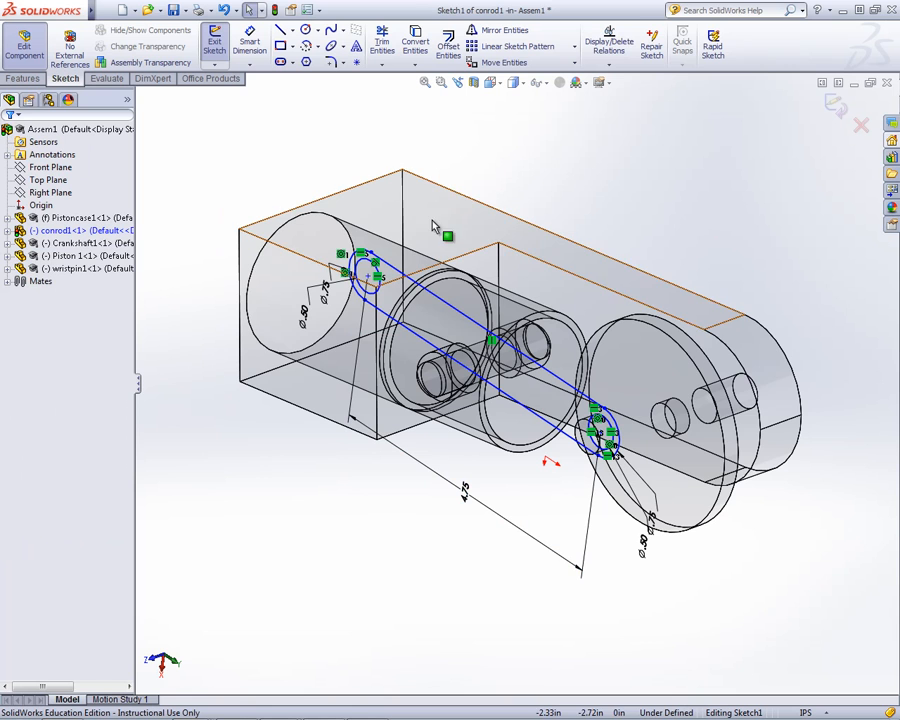
- Exit the connecting rod sketch, return to editing the assembly, and move the crankpin slightly to test the mechanism
{"action": "right_click", "coordinate": [598, 186]}
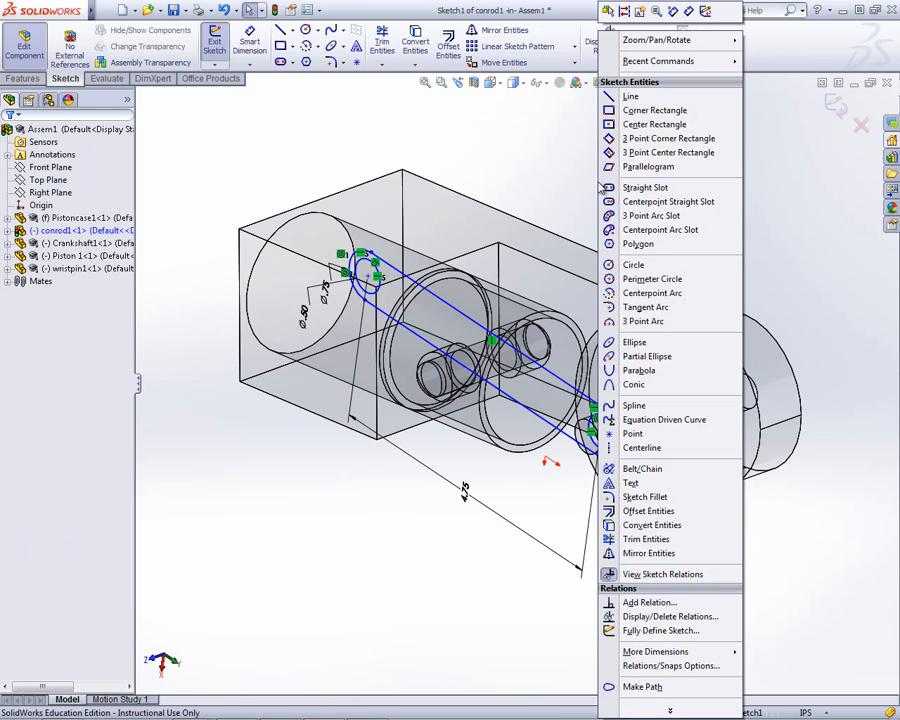
{"action": "left_click", "coordinate": [706, 12]}
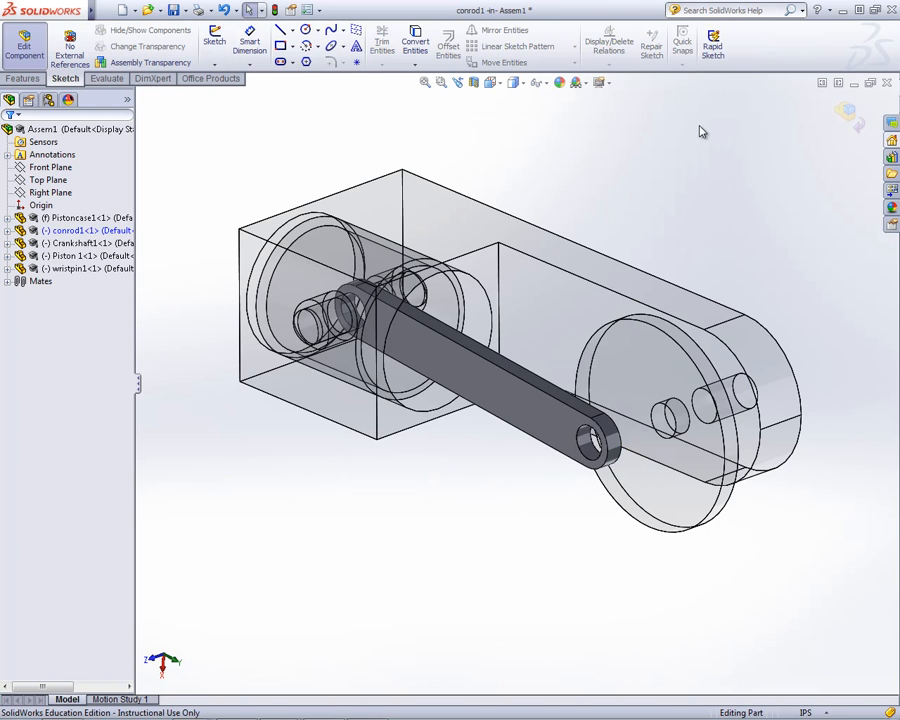
{"action": "right_click", "coordinate": [597, 173]}
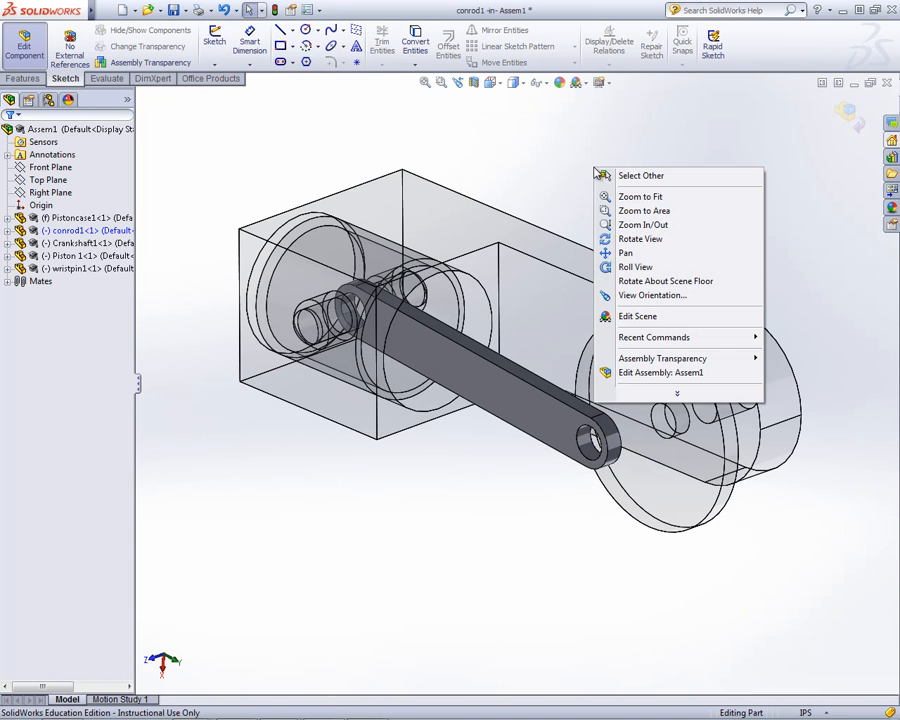
{"action": "left_click", "coordinate": [622, 373]}
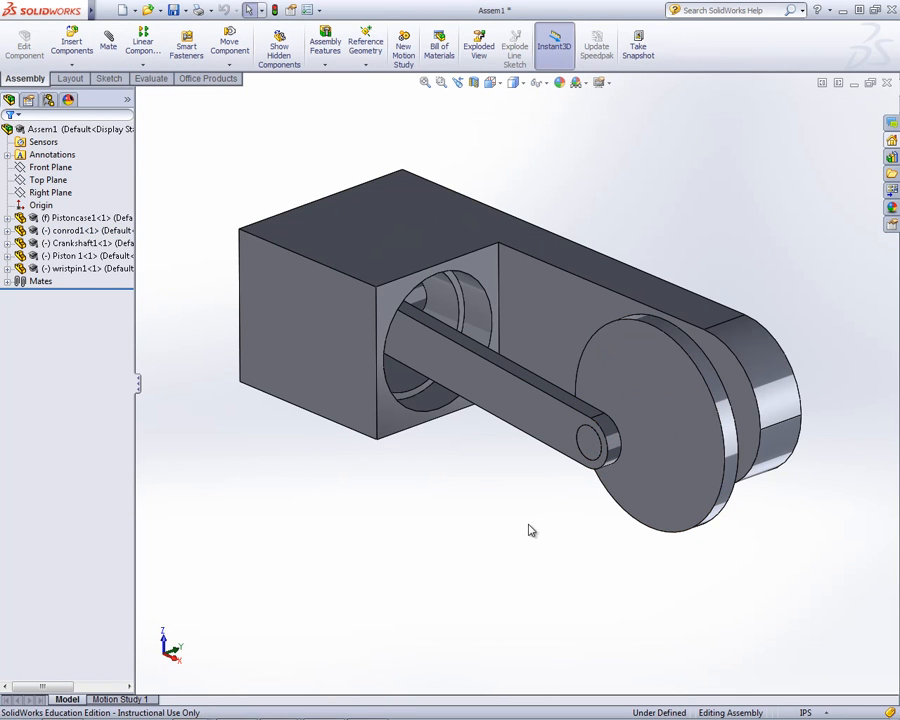
{"action": "left_click_drag", "start_coordinate": [589, 446], "coordinate": [602, 474]}
{"action": "left_click", "coordinate": [598, 552]}
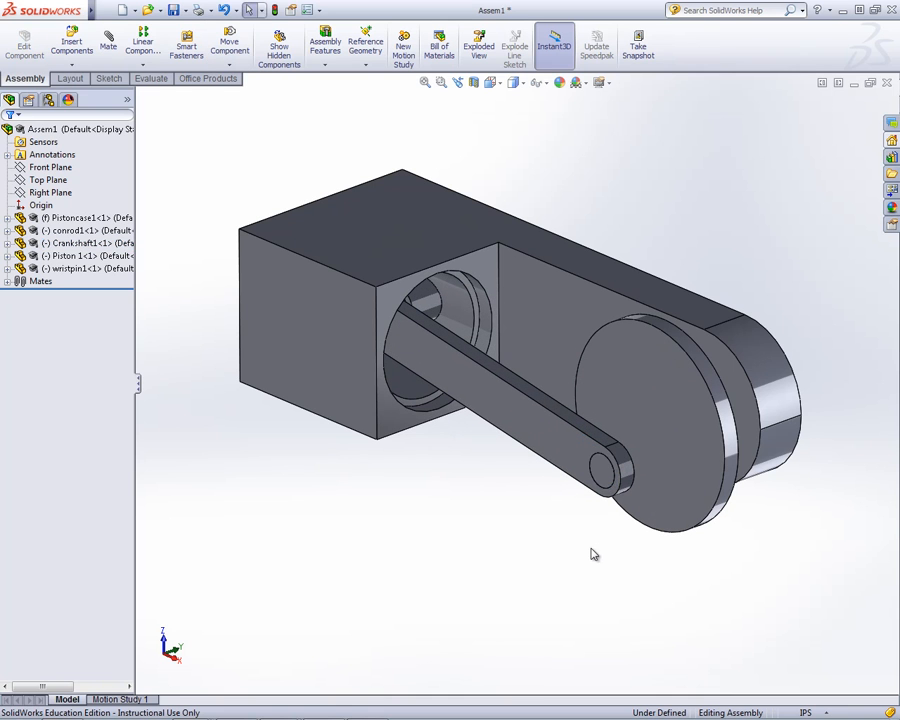
- Edit the extrusion of the shaft on the back of the crankshaft disc and set its depth to 2 in
{"action": "middle_click_drag", "start_coordinate": [570, 345], "coordinate": [478, 346]}
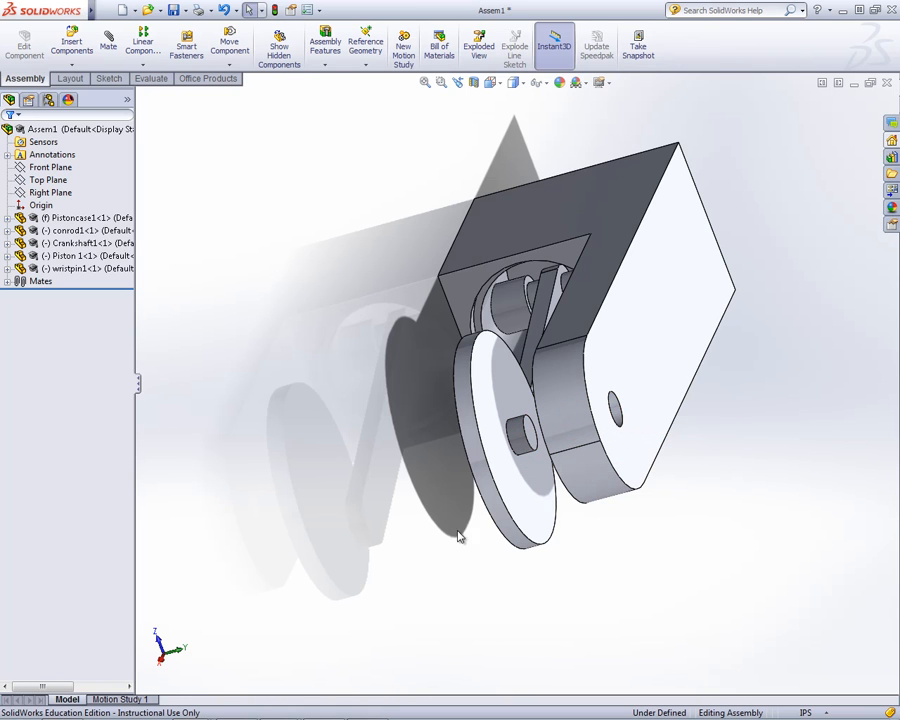
{"action": "left_click", "coordinate": [521, 435]}
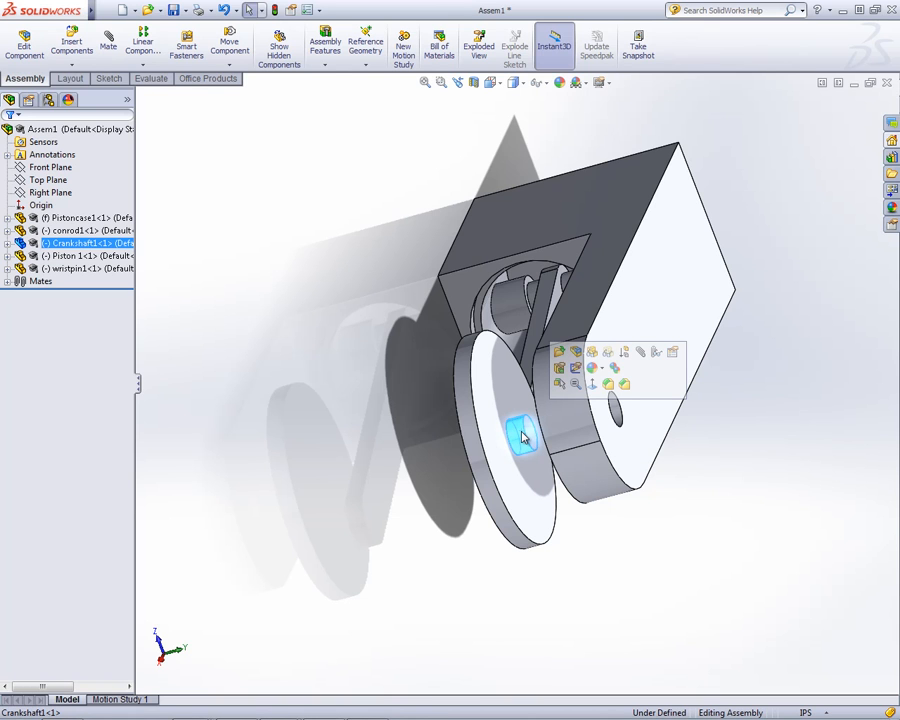
{"action": "left_click", "coordinate": [561, 371]}
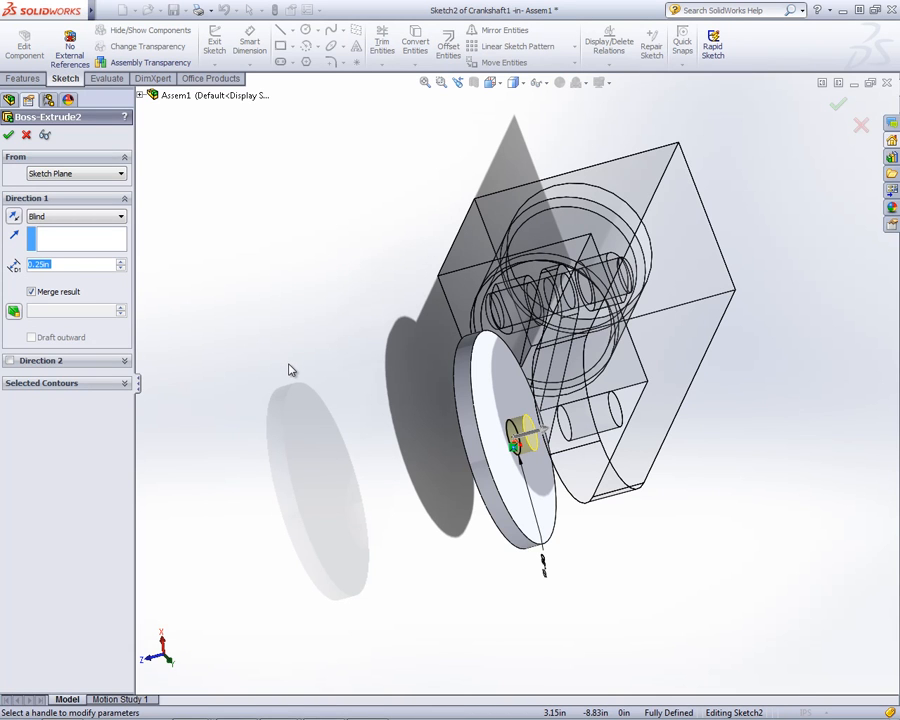
{"action": "type", "text": "2"}
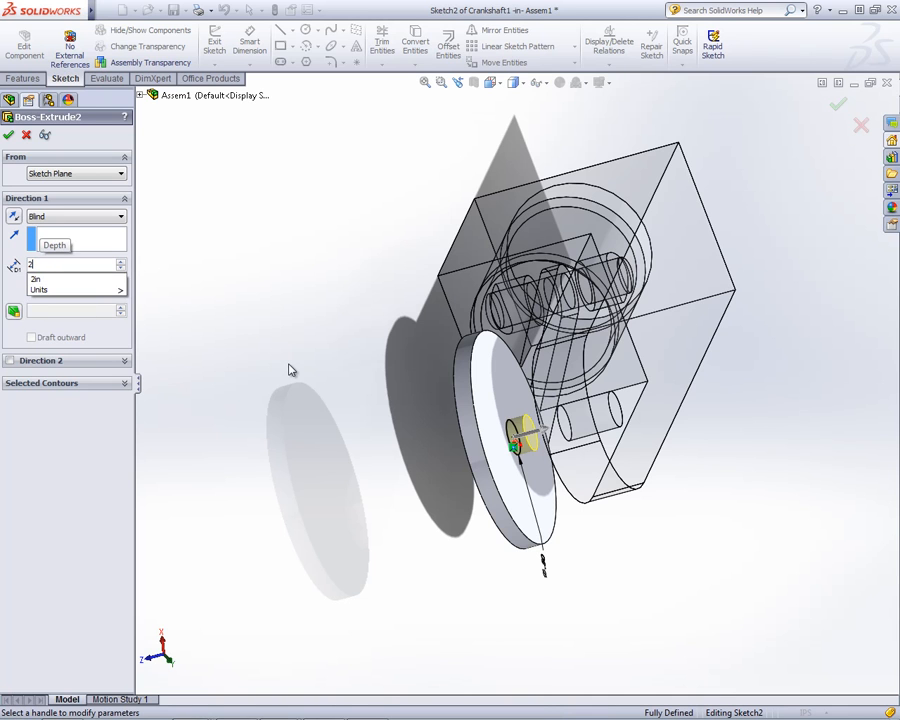
{"action": "key", "text": "Return"}
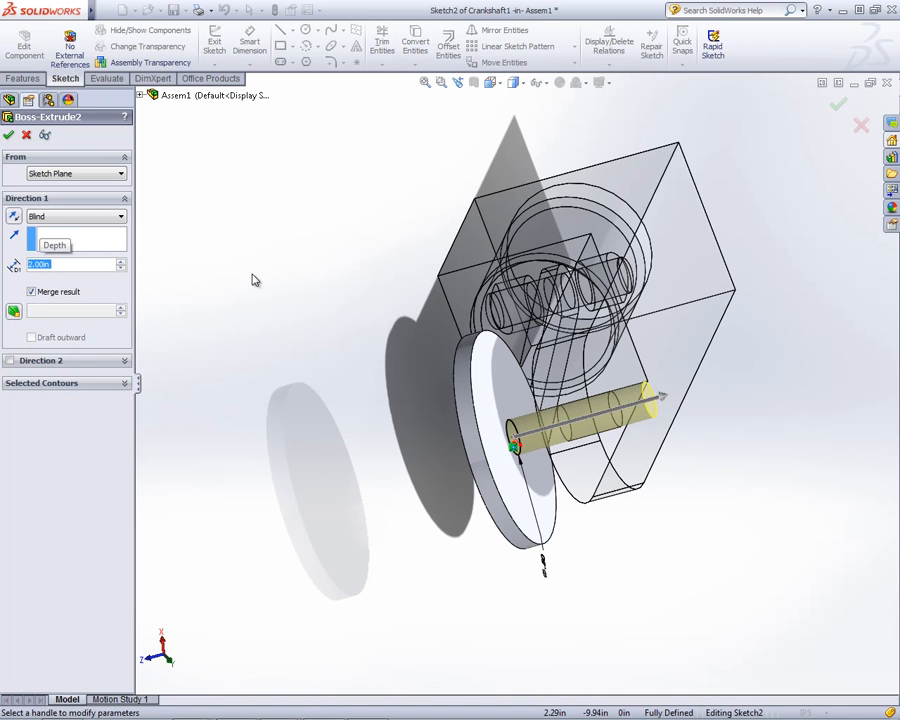
{"action": "left_click", "coordinate": [9, 135]}
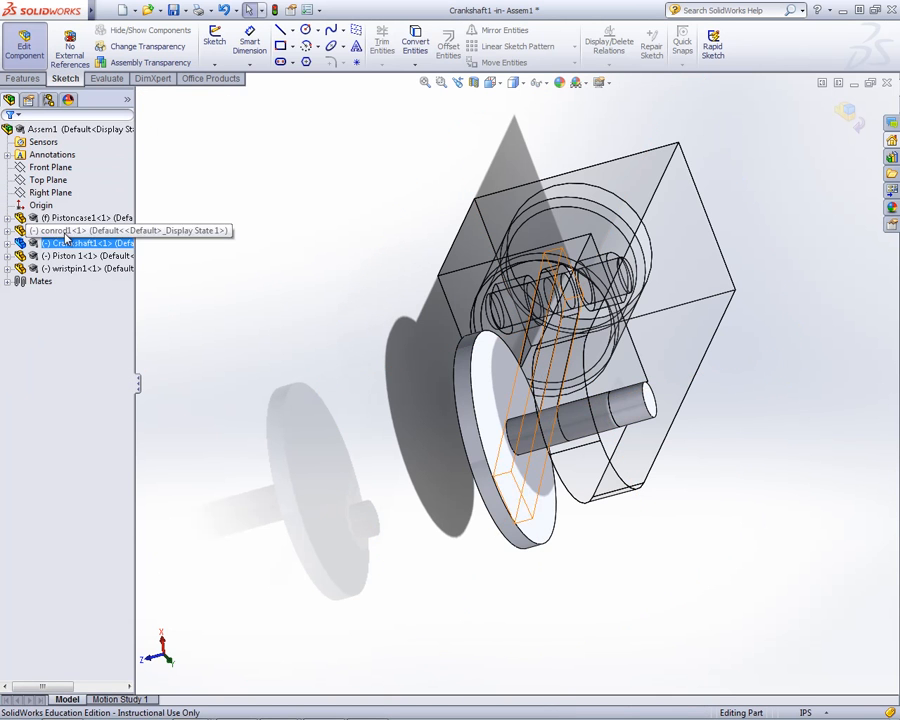
- Leave crankshaft editing, return to the assembly, and turn the crankshaft by its pin to check the motion
{"action": "middle_click_drag", "start_coordinate": [166, 314], "coordinate": [249, 293]}
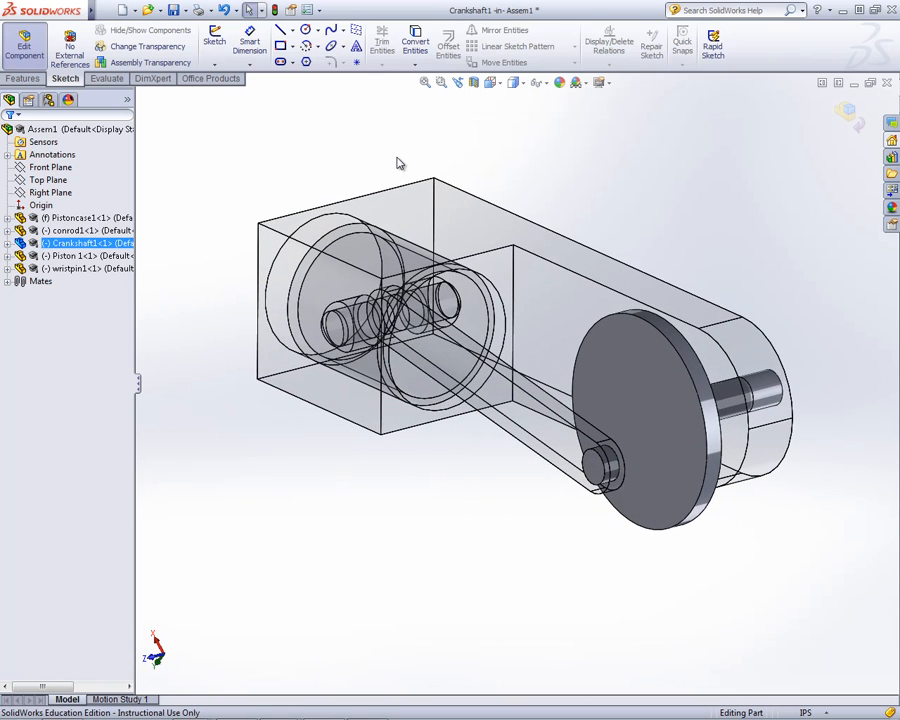
{"action": "right_click", "coordinate": [398, 163]}
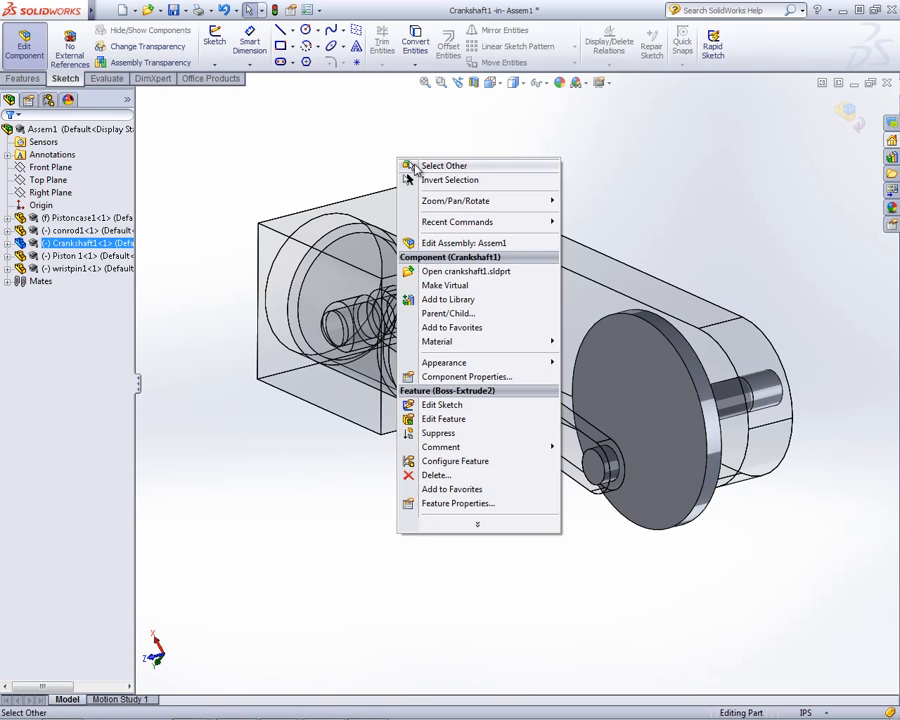
{"action": "left_click", "coordinate": [475, 245]}
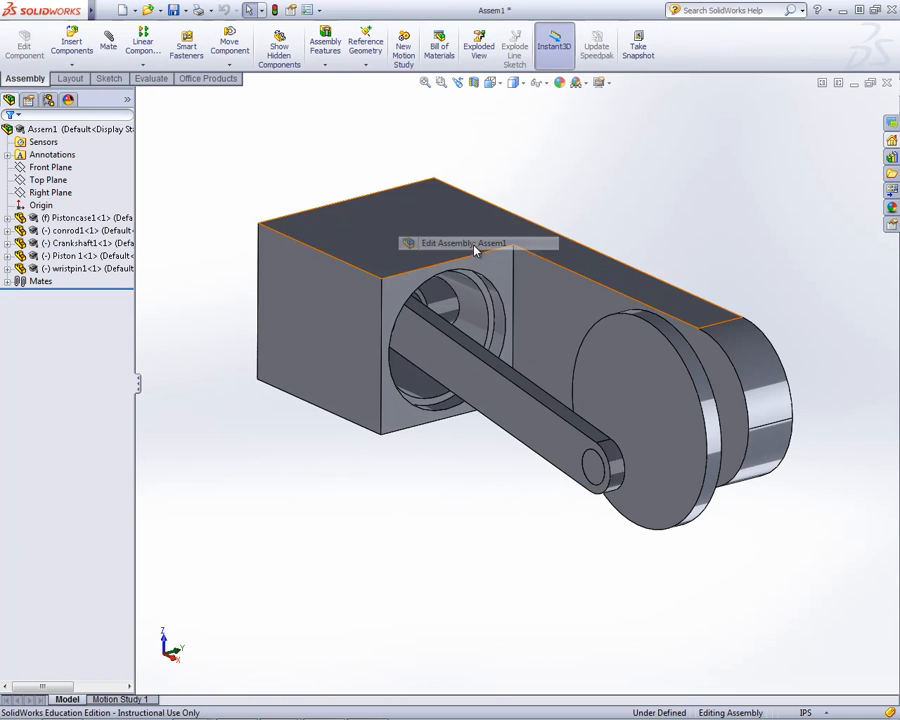
{"action": "left_click_drag", "start_coordinate": [587, 373], "coordinate": [592, 474]}
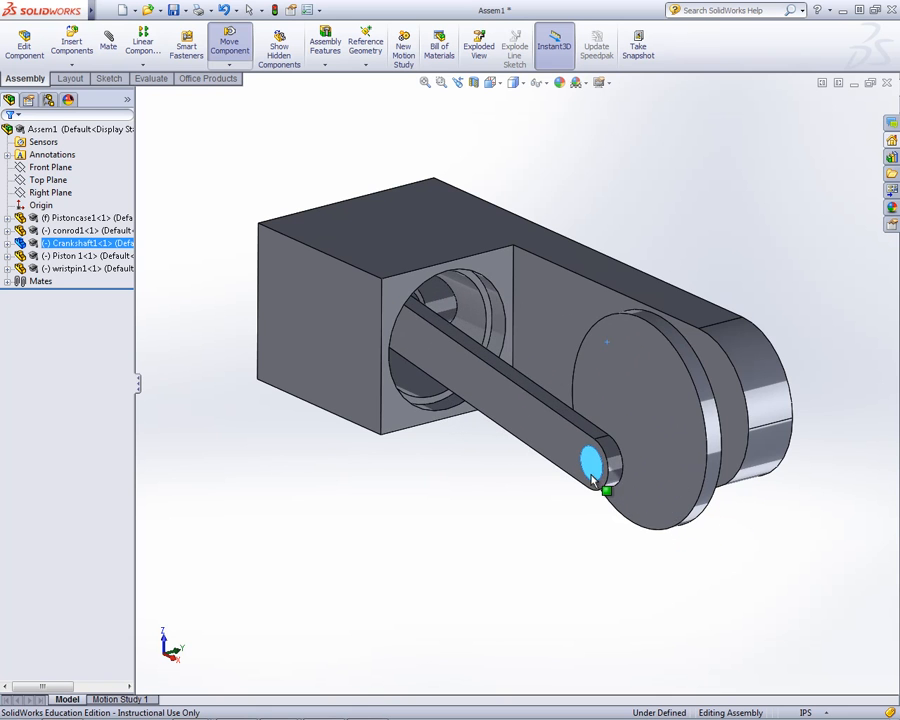
{"action": "mouse_move", "coordinate": [681, 454]}
{"action": "middle_mouse_down"}
{"action": "mouse_move", "coordinate": [587, 474]}
{"action": "mouse_move", "coordinate": [697, 446]}
{"action": "middle_mouse_up"}
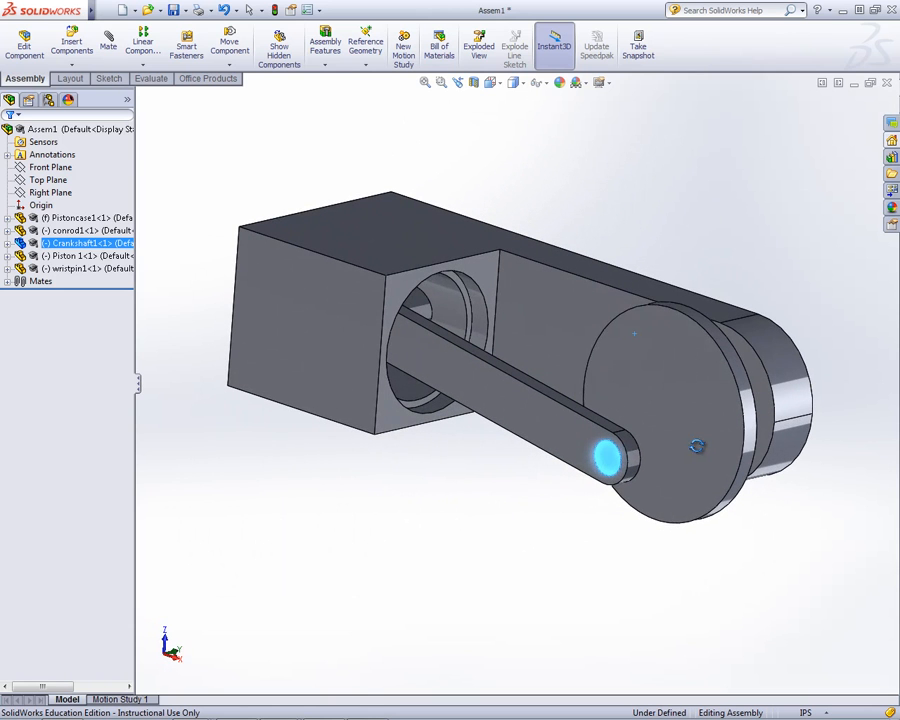
{"action": "left_click", "coordinate": [598, 543]}
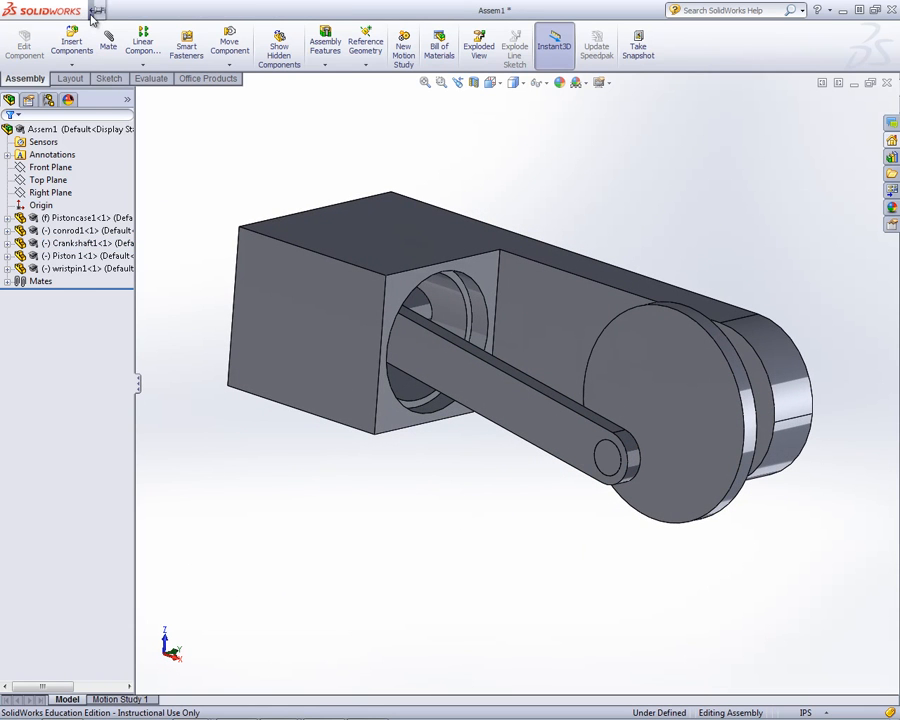
- Rebuild and save the assembly as Assem1, replacing the existing file and saving all modified components
{"action": "left_click", "coordinate": [130, 13]}
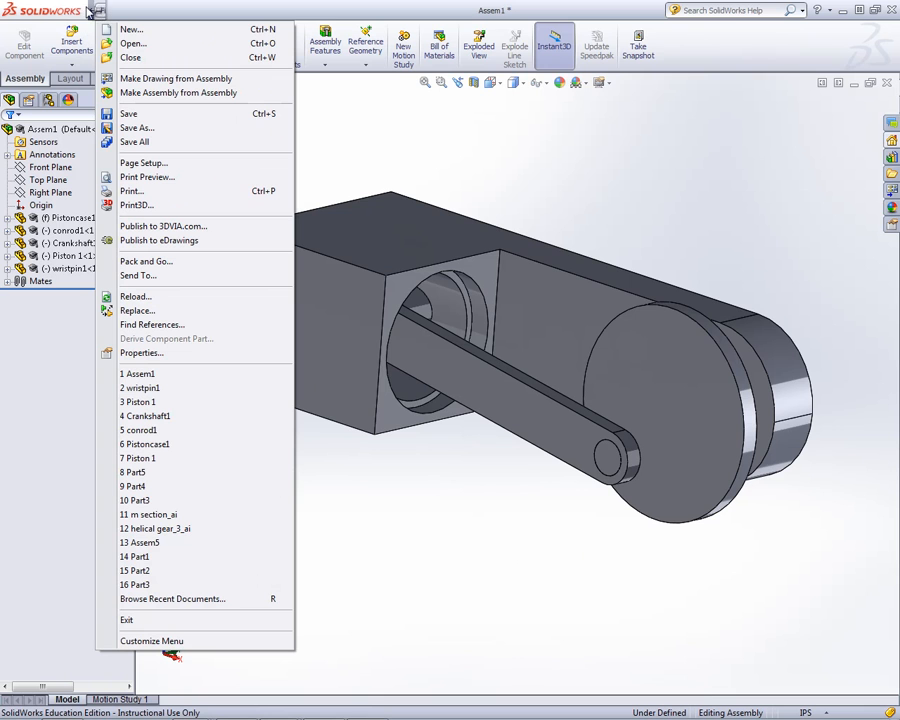
{"action": "left_click", "coordinate": [137, 129]}
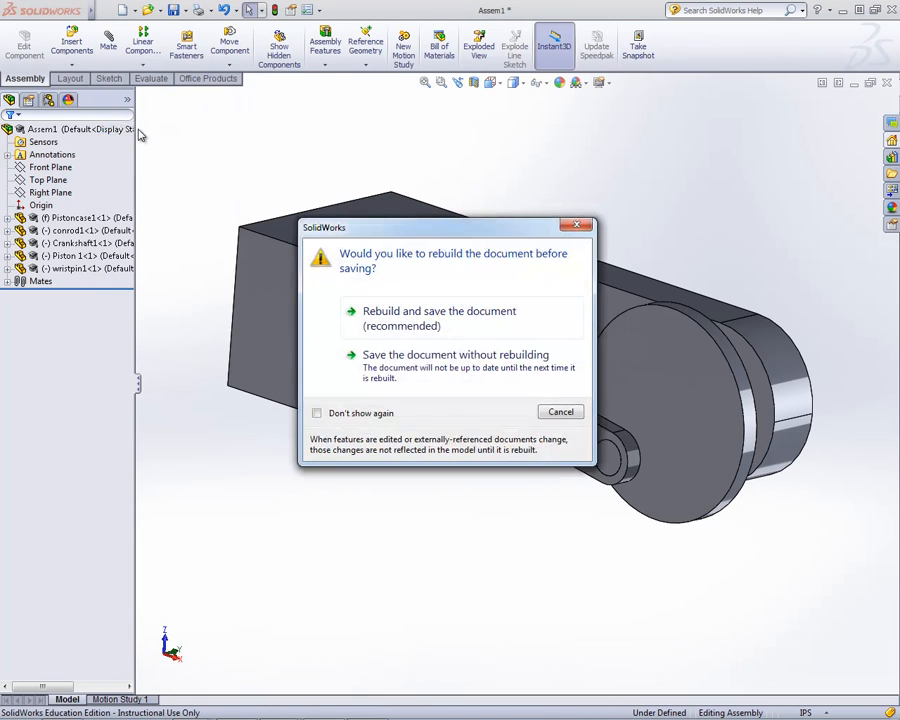
{"action": "left_click", "coordinate": [424, 318]}
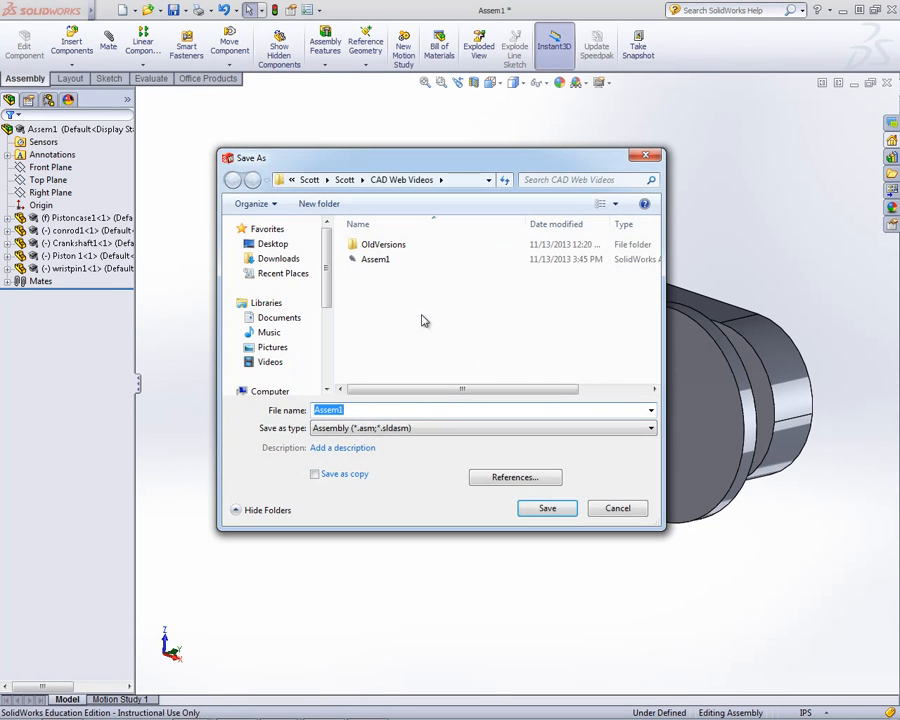
{"action": "left_click", "coordinate": [531, 511]}
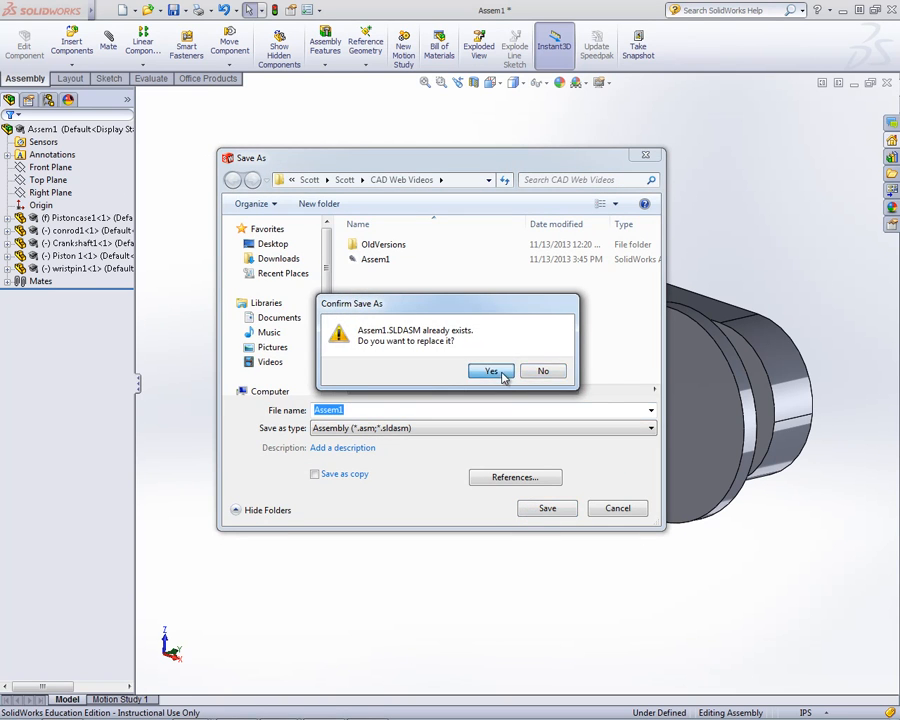
{"action": "left_click", "coordinate": [502, 375]}
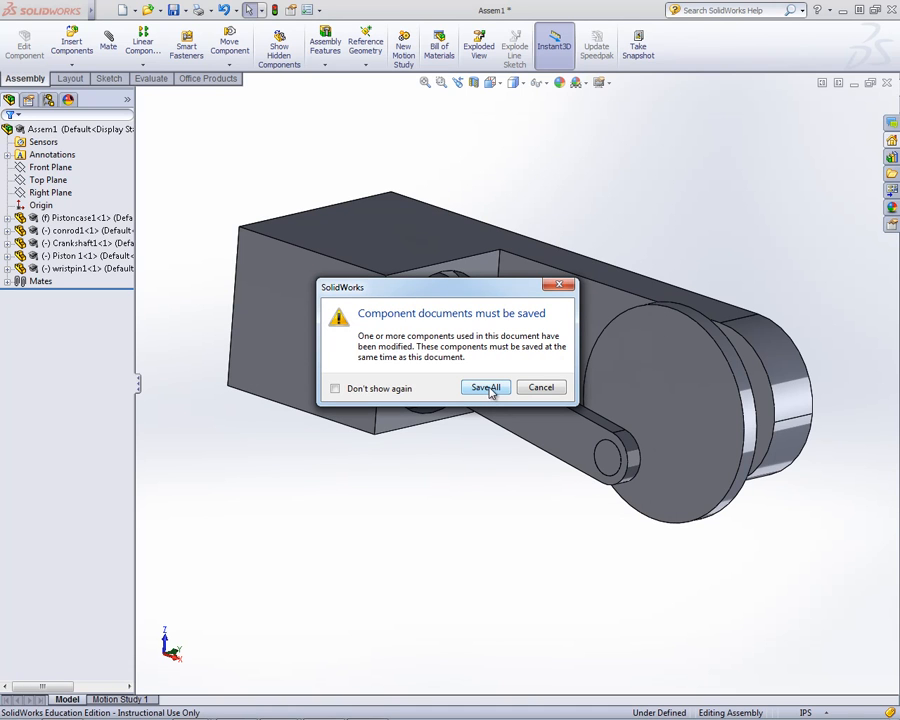
{"action": "left_click", "coordinate": [488, 388]}
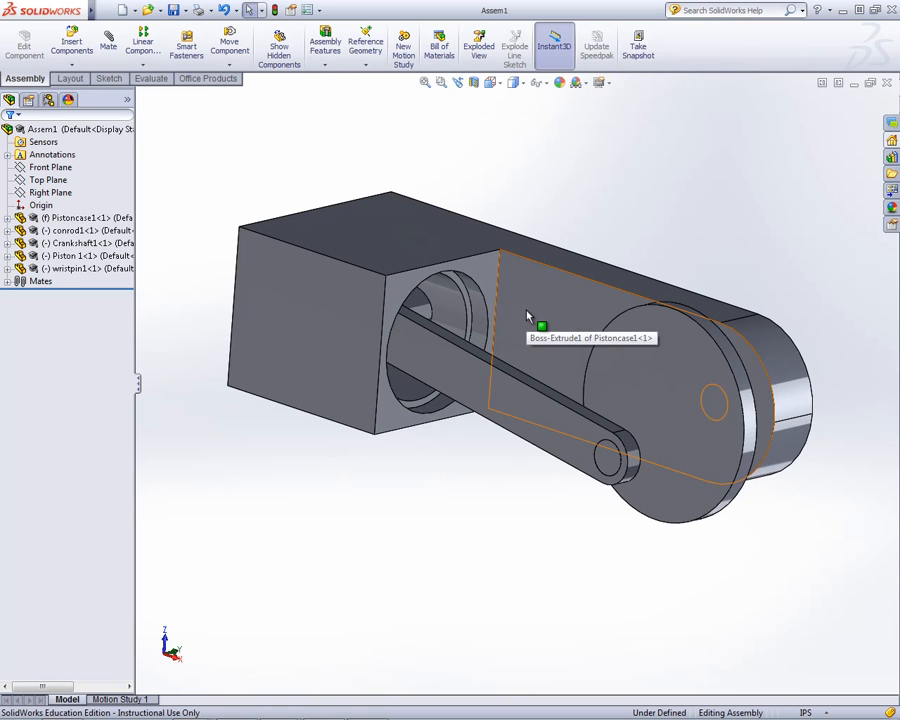
- Open Motion Study 1 of the piston assembly and expand its timeline
{"action": "scroll", "coordinate": [527, 314], "scroll_direction": "down", "scroll_amount": 1}
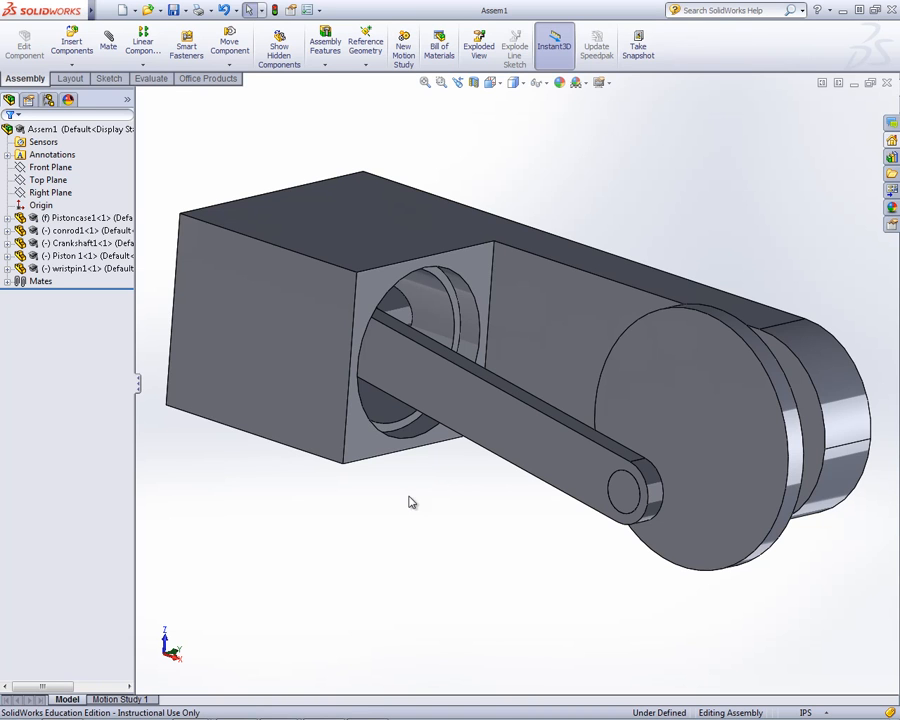
{"action": "left_click", "coordinate": [120, 699]}
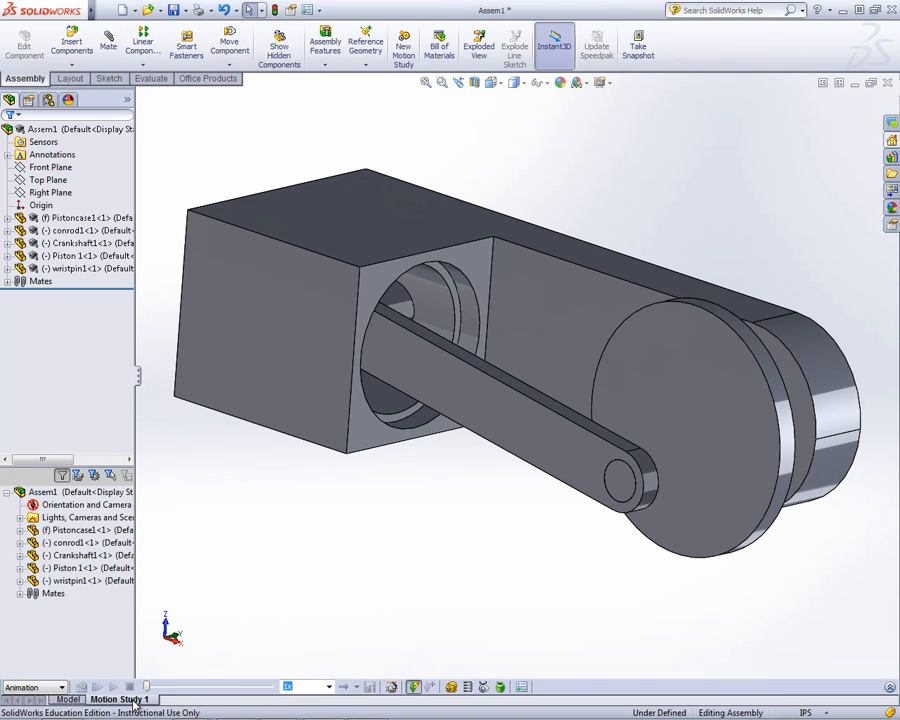
{"action": "left_click", "coordinate": [889, 690]}
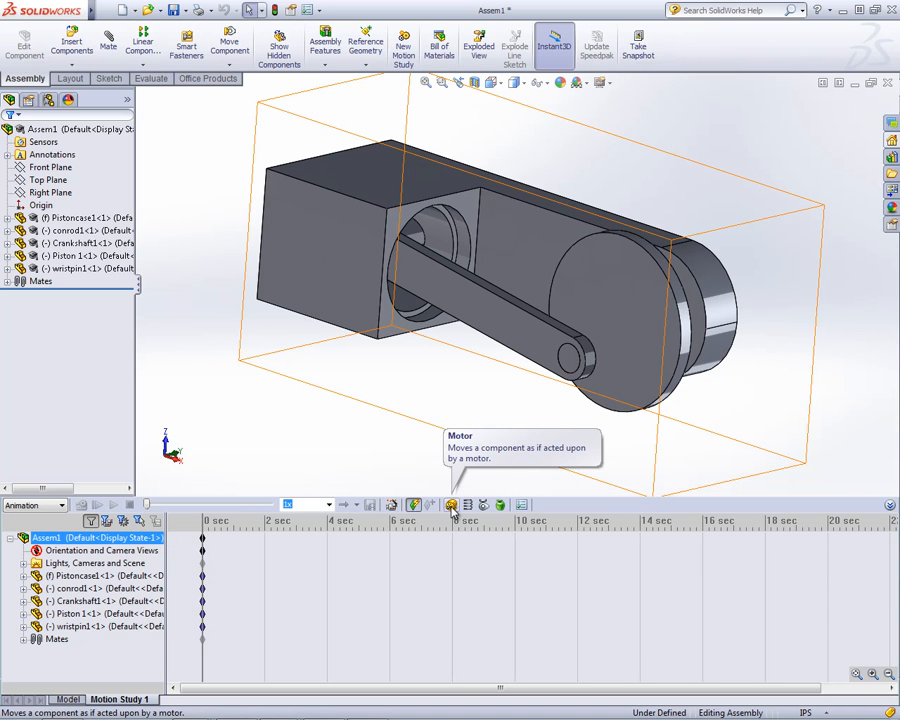
- Add a 100 RPM constant-speed rotary motor on the crankshaft's rear shaft and calculate the motion study
{"action": "left_click", "coordinate": [452, 506]}
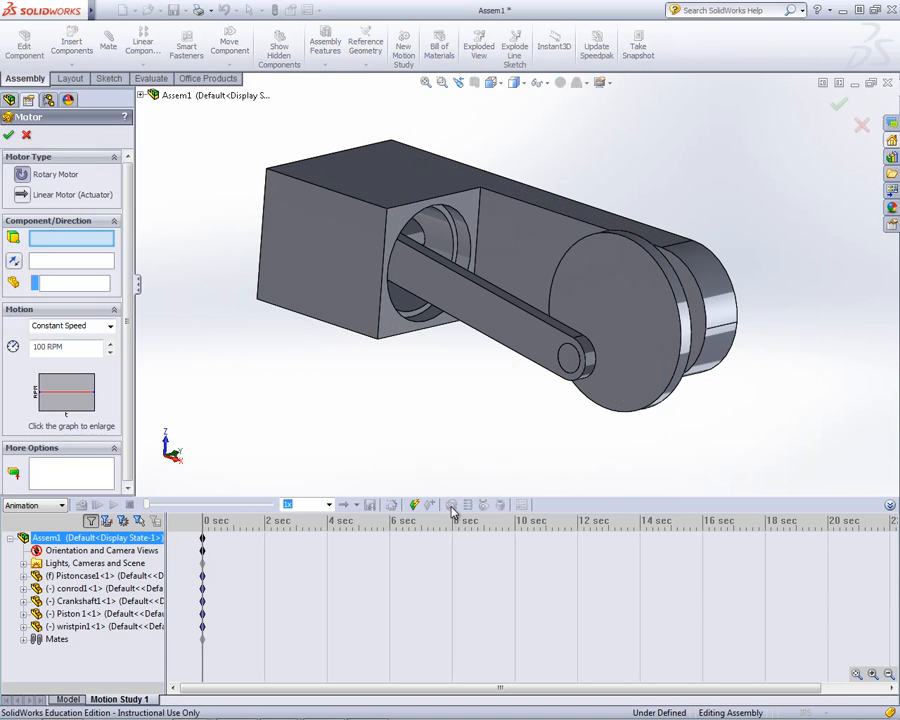
{"action": "middle_click_drag", "start_coordinate": [493, 469], "coordinate": [463, 468]}
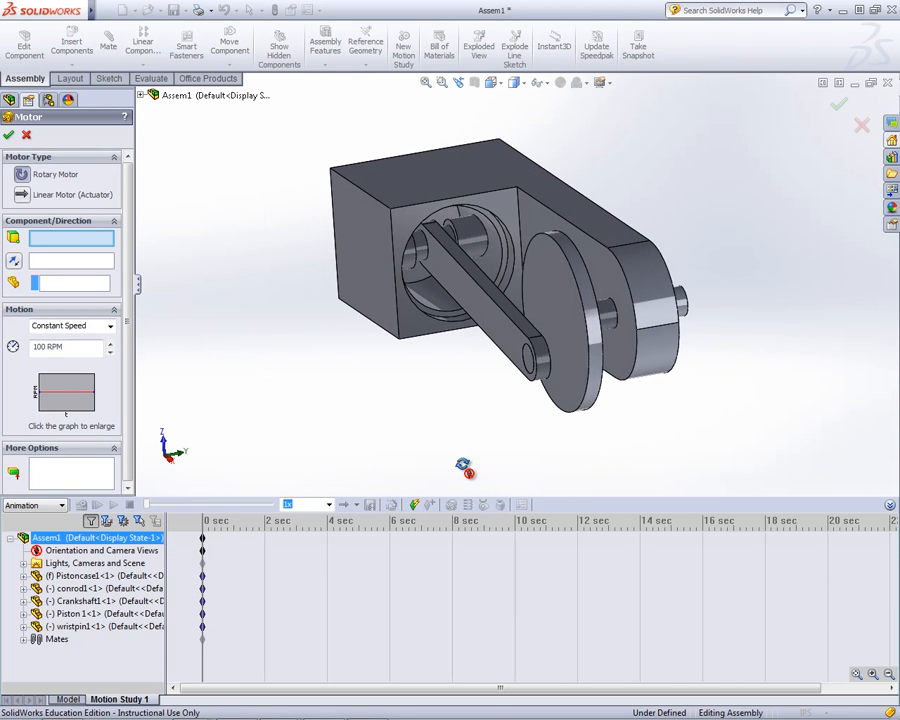
{"action": "left_click", "coordinate": [609, 320]}
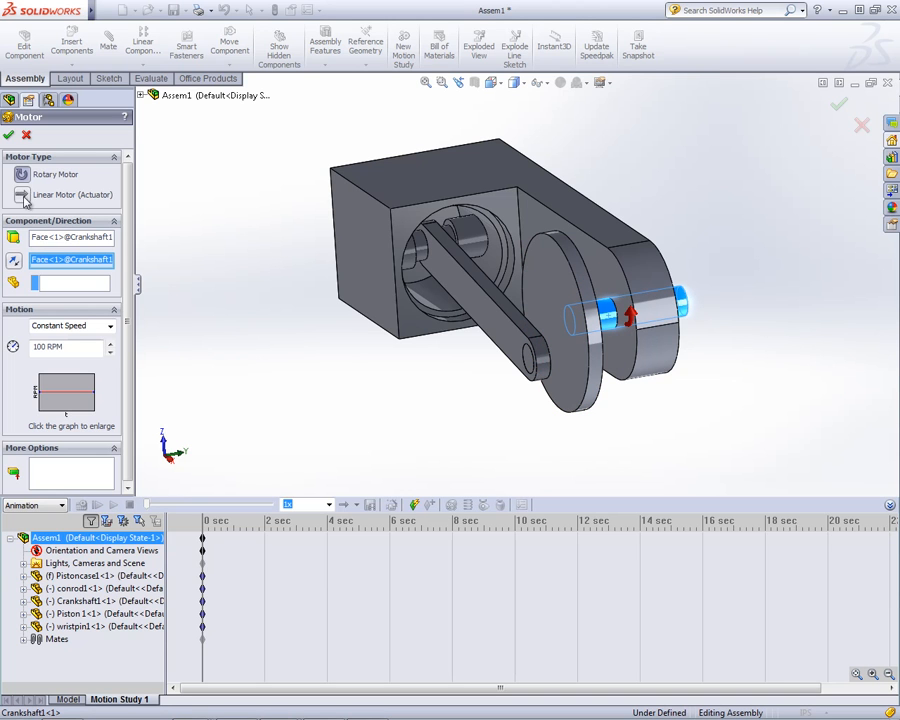
{"action": "left_click", "coordinate": [10, 136]}
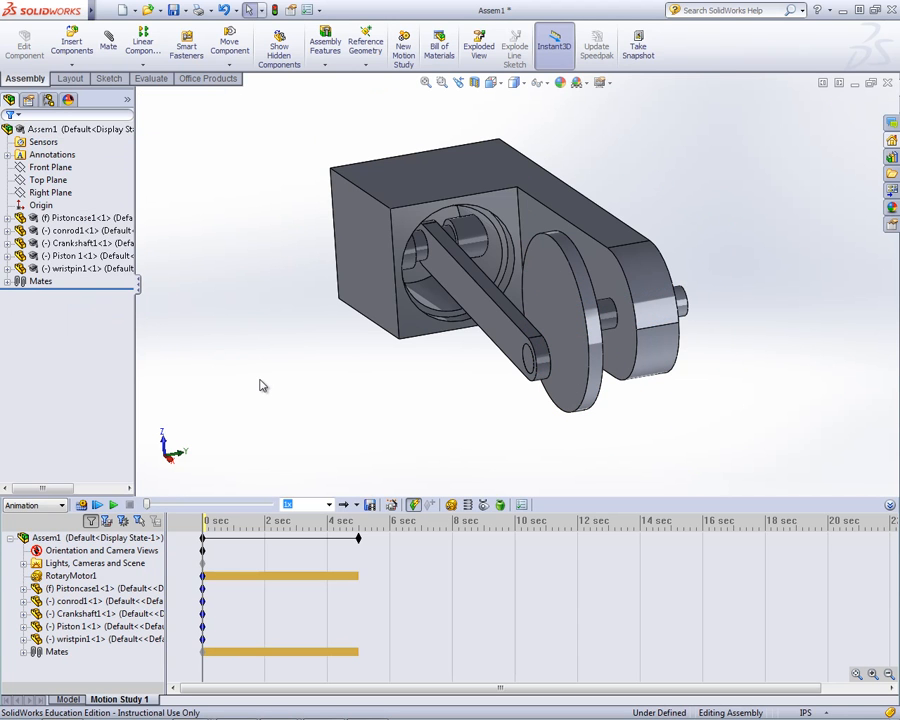
{"action": "left_click", "coordinate": [83, 505]}
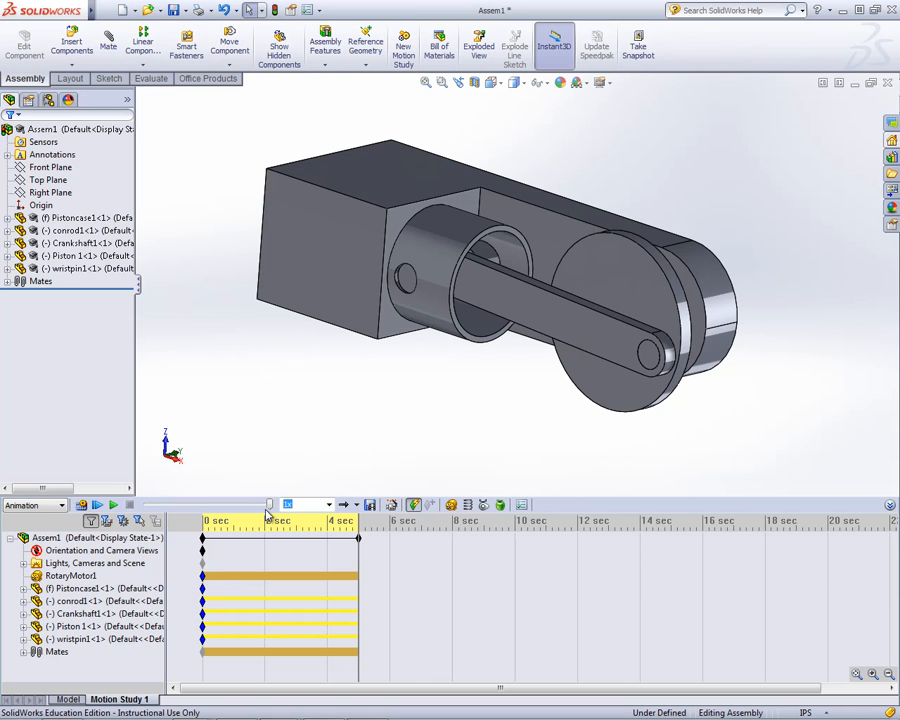
- Set the motion study's animation rate to 30 frames per second and recalculate the study
{"action": "left_click", "coordinate": [521, 506]}
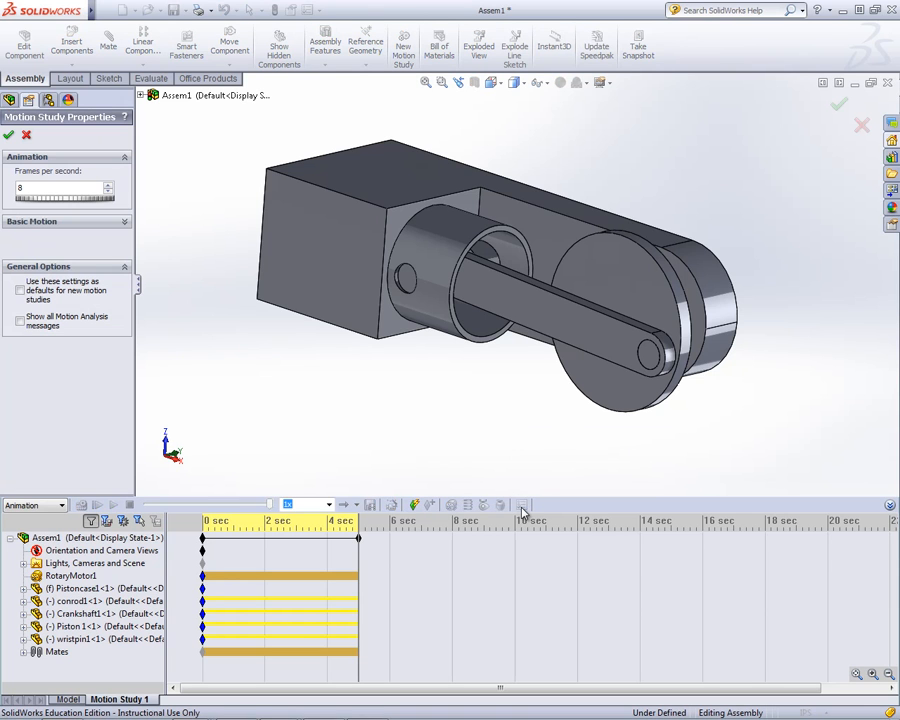
{"action": "left_click", "coordinate": [109, 185]}
{"action": "left_click", "coordinate": [109, 185]}
{"action": "left_click", "coordinate": [109, 185]}
{"action": "left_click", "coordinate": [109, 185]}
{"action": "left_click", "coordinate": [109, 185]}
{"action": "left_click", "coordinate": [109, 185]}
{"action": "left_click", "coordinate": [109, 185]}
{"action": "left_click", "coordinate": [109, 185]}
{"action": "left_click", "coordinate": [109, 185]}
{"action": "left_click", "coordinate": [109, 185]}
{"action": "left_click", "coordinate": [109, 185]}
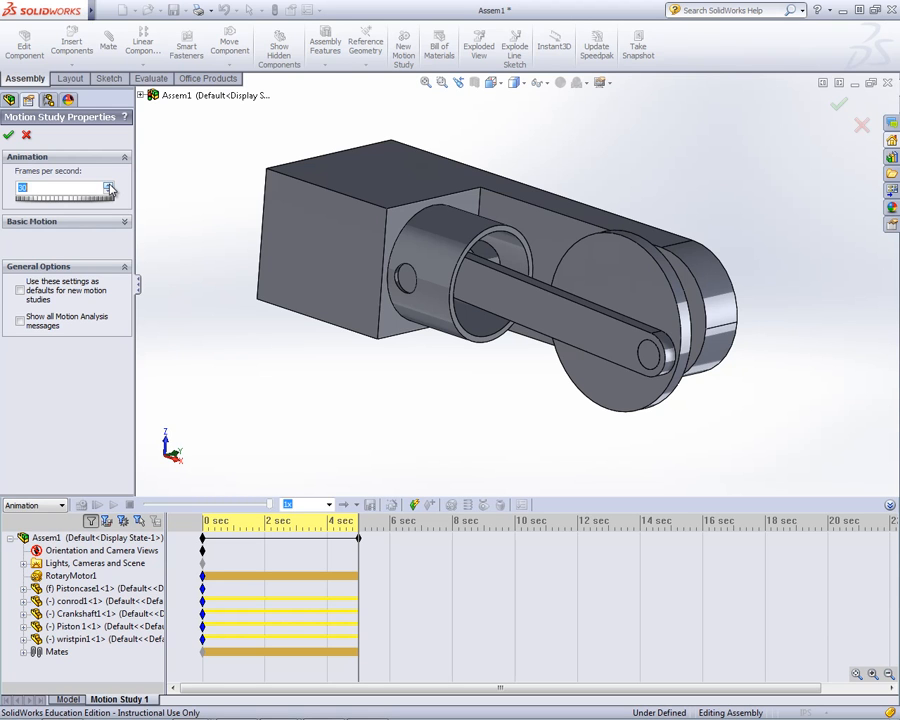
{"action": "left_click", "coordinate": [8, 134]}
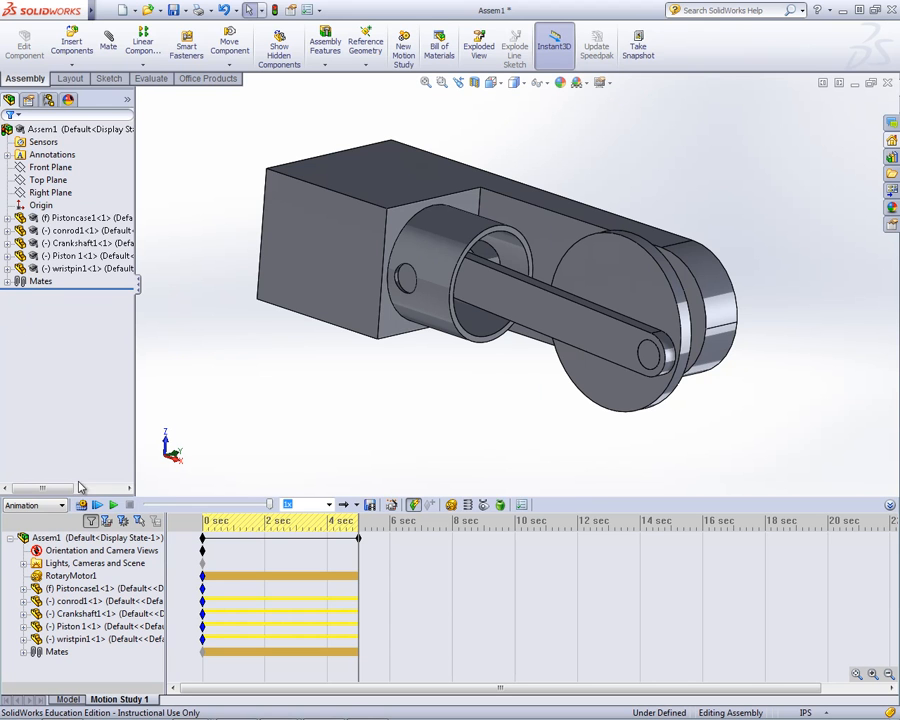
{"action": "left_click", "coordinate": [83, 506]}
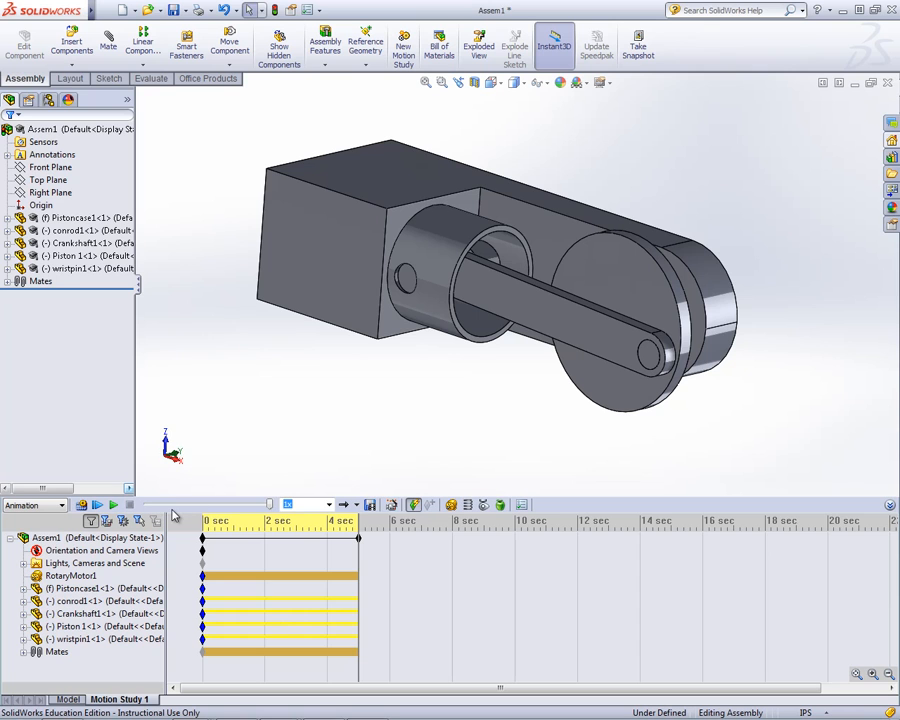
- Use the Animation Wizard to rotate the model once clockwise about the Y-axis, 10 seconds long starting at 5 seconds, and play it
{"action": "left_click", "coordinate": [392, 505]}
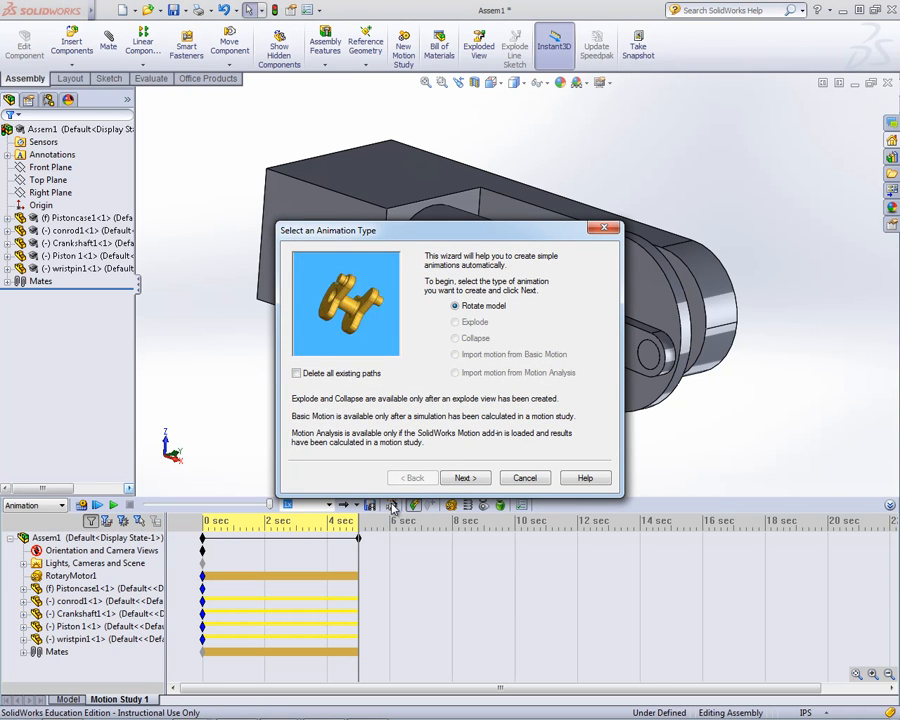
{"action": "left_click", "coordinate": [464, 478]}
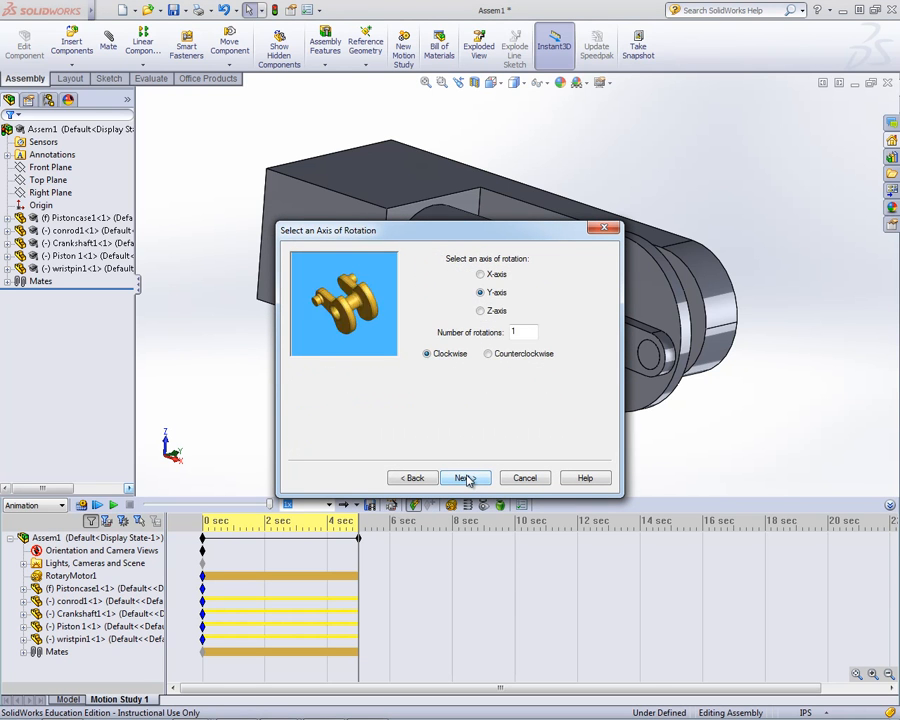
{"action": "left_click", "coordinate": [466, 478]}
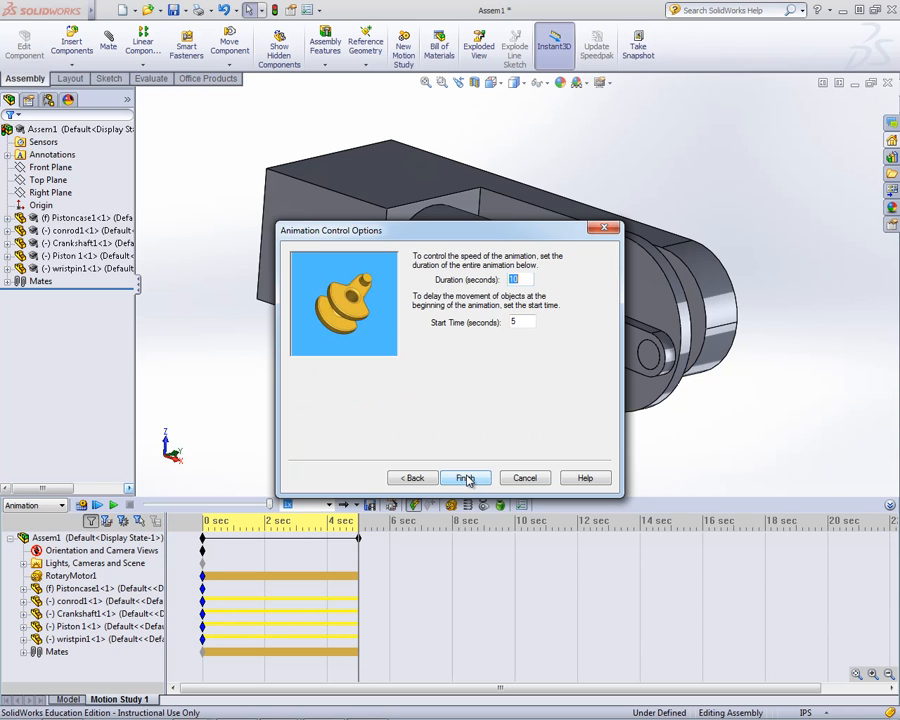
{"action": "left_click", "coordinate": [466, 479]}
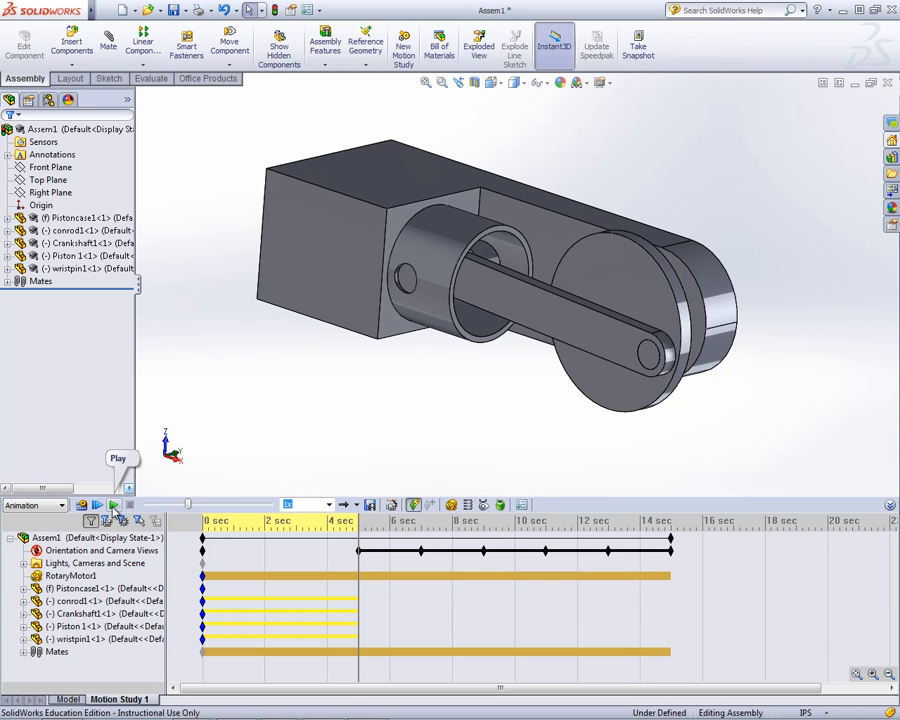
{"action": "left_click", "coordinate": [113, 505]}
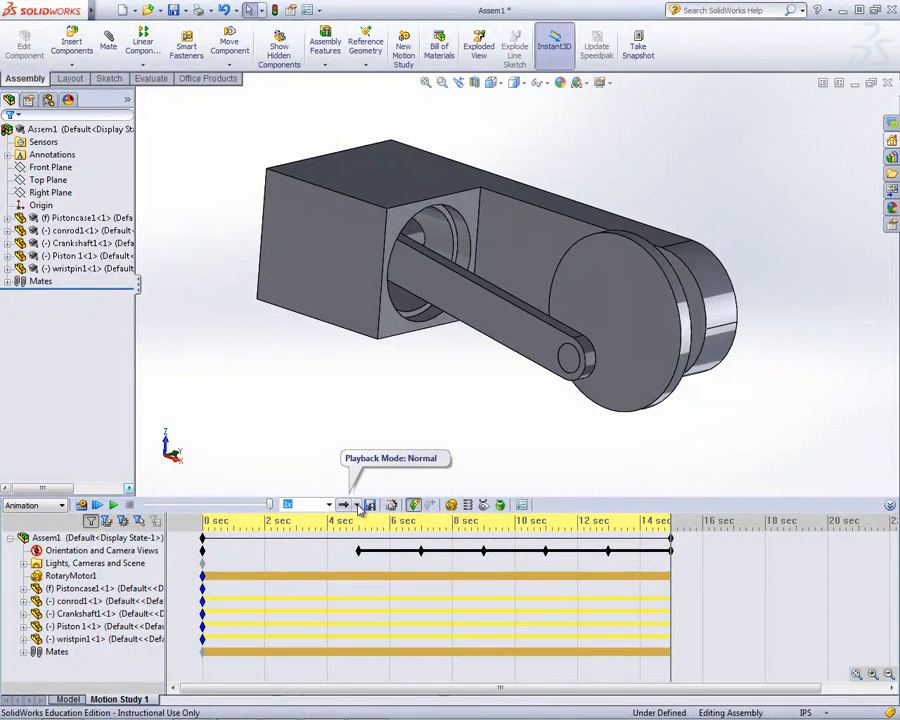
- Switch playback to Loop mode, play and stop the animation, and return the time bar to 0 sec
{"action": "left_click", "coordinate": [358, 506]}
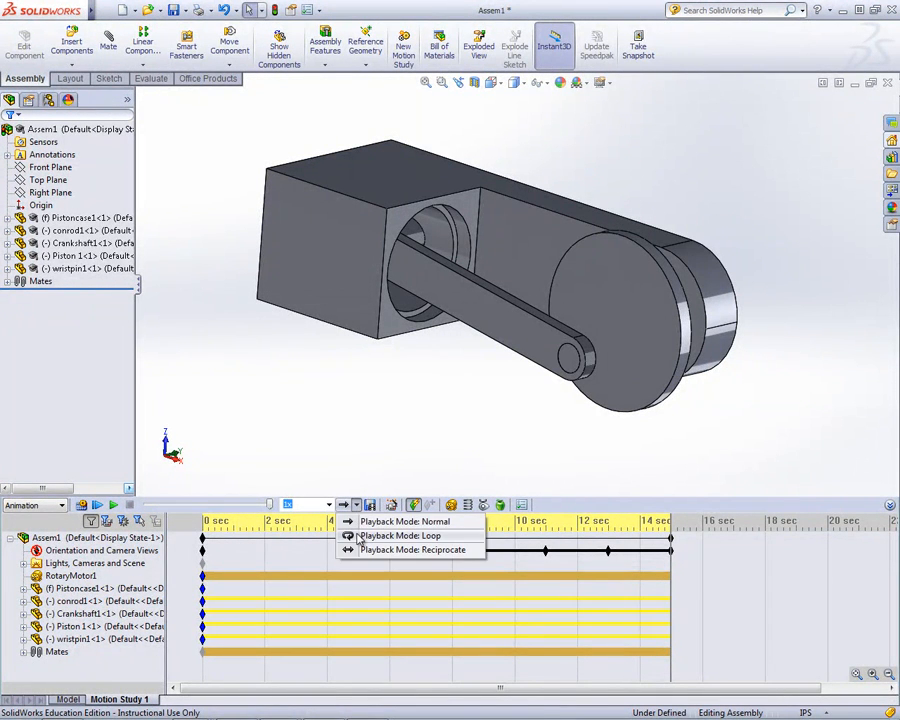
{"action": "left_click", "coordinate": [358, 537]}
{"action": "left_click", "coordinate": [113, 505]}
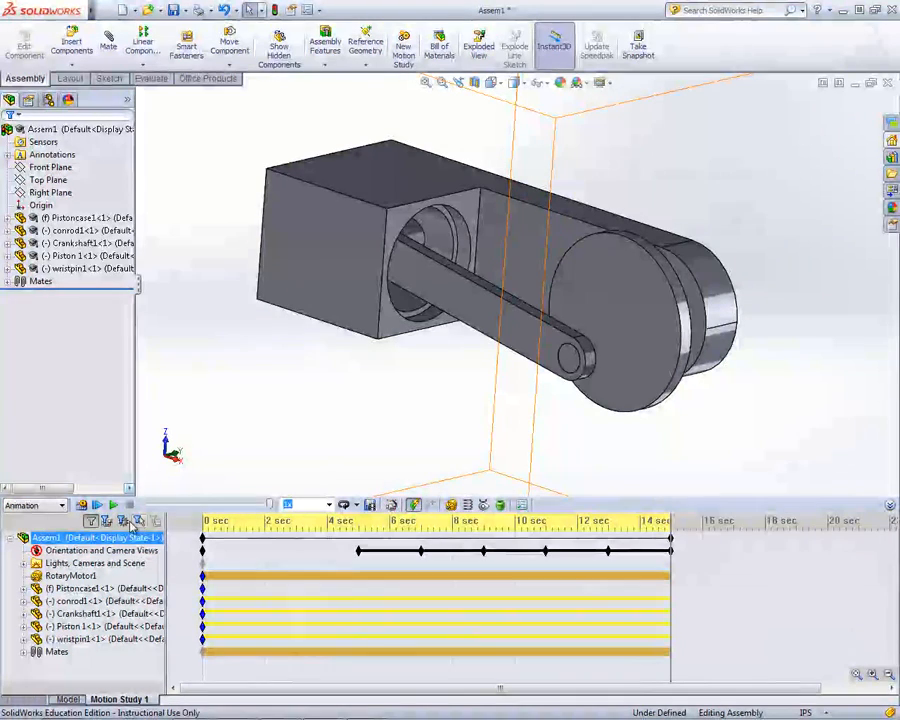
{"action": "left_click", "coordinate": [113, 506]}
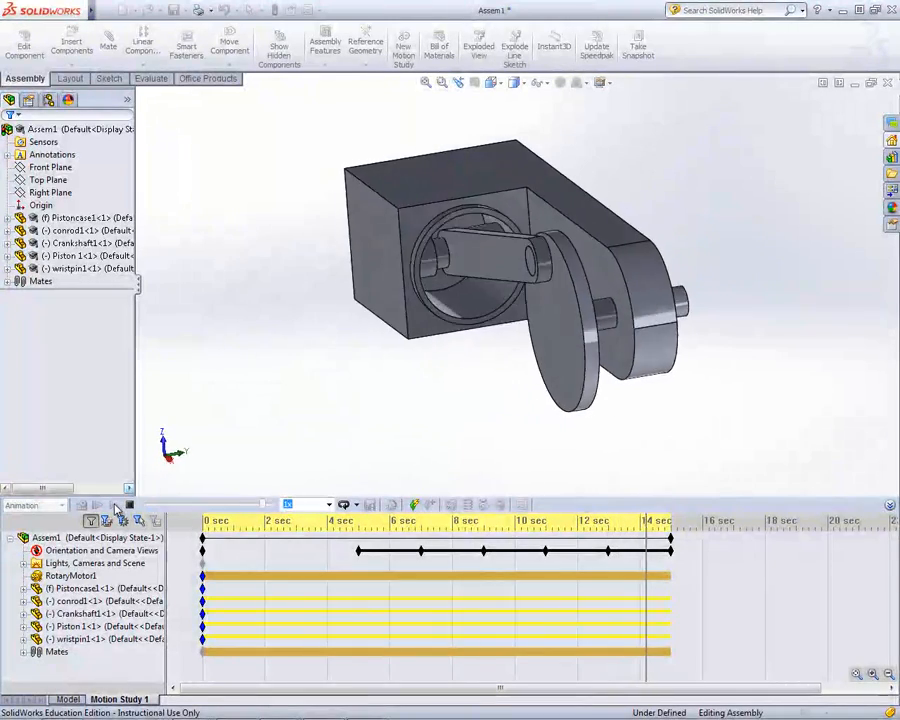
{"action": "left_click", "coordinate": [128, 505]}
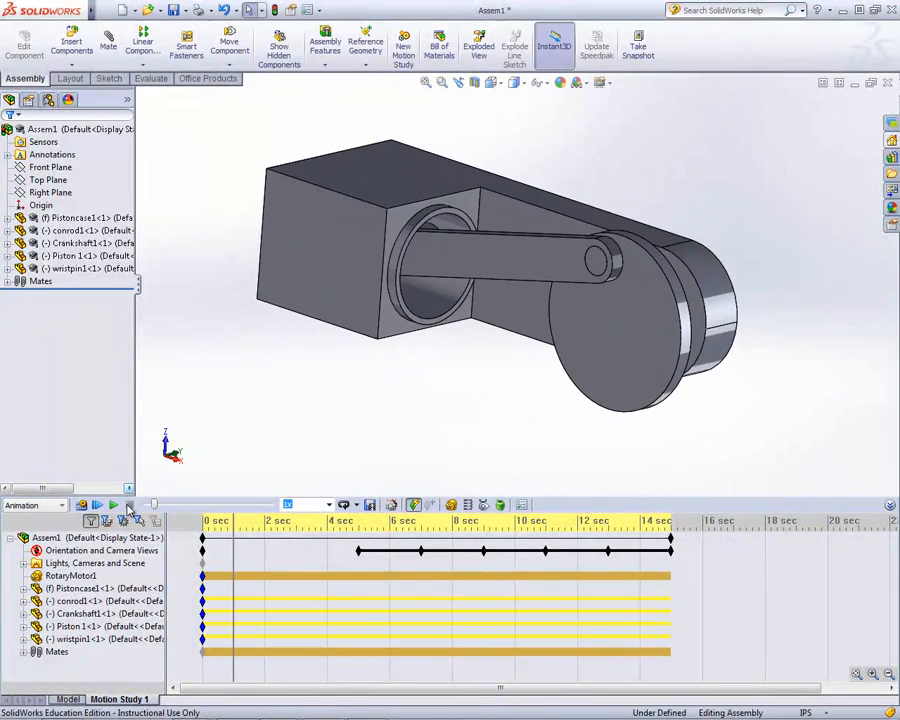
{"action": "left_click_drag", "start_coordinate": [234, 523], "coordinate": [203, 527]}
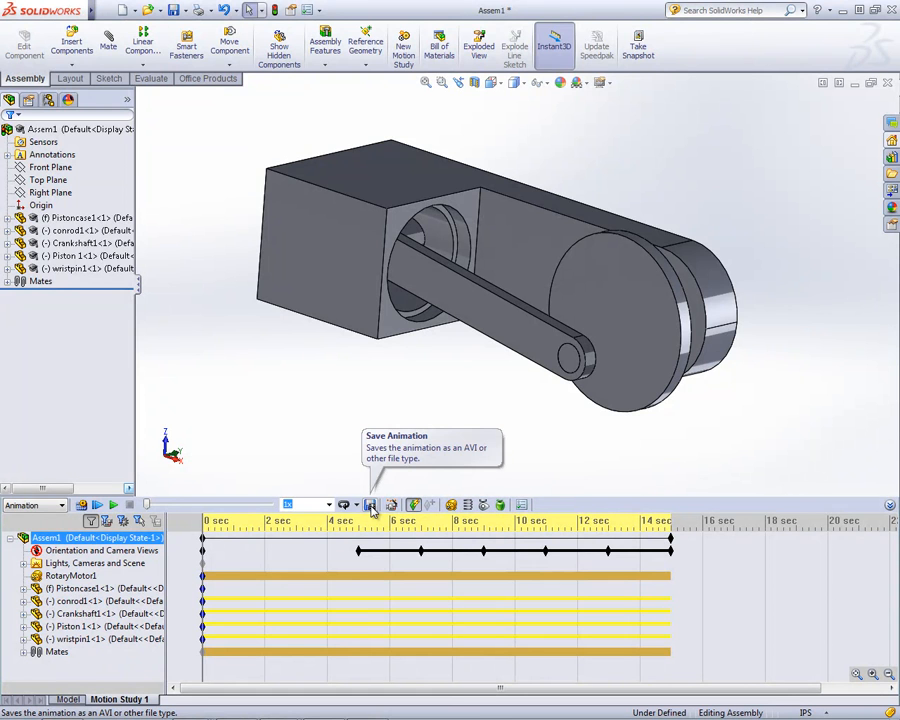
- Collapse the timeline and save the entire animation as the AVI file Assem1 in CAD Web Videos at 30 frames per second
{"action": "left_click", "coordinate": [890, 507]}
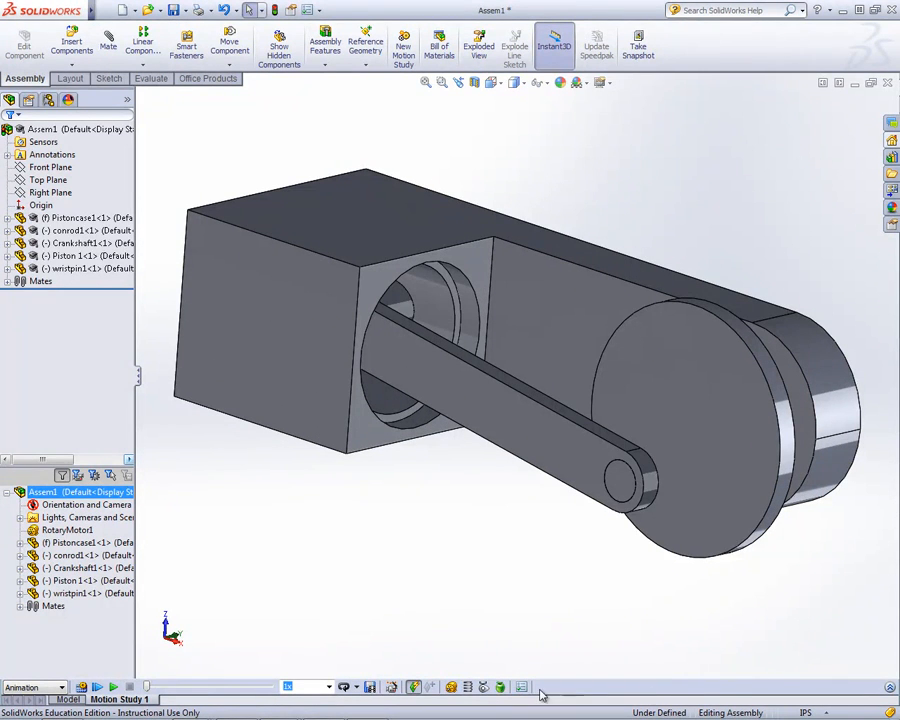
{"action": "left_click", "coordinate": [370, 688]}
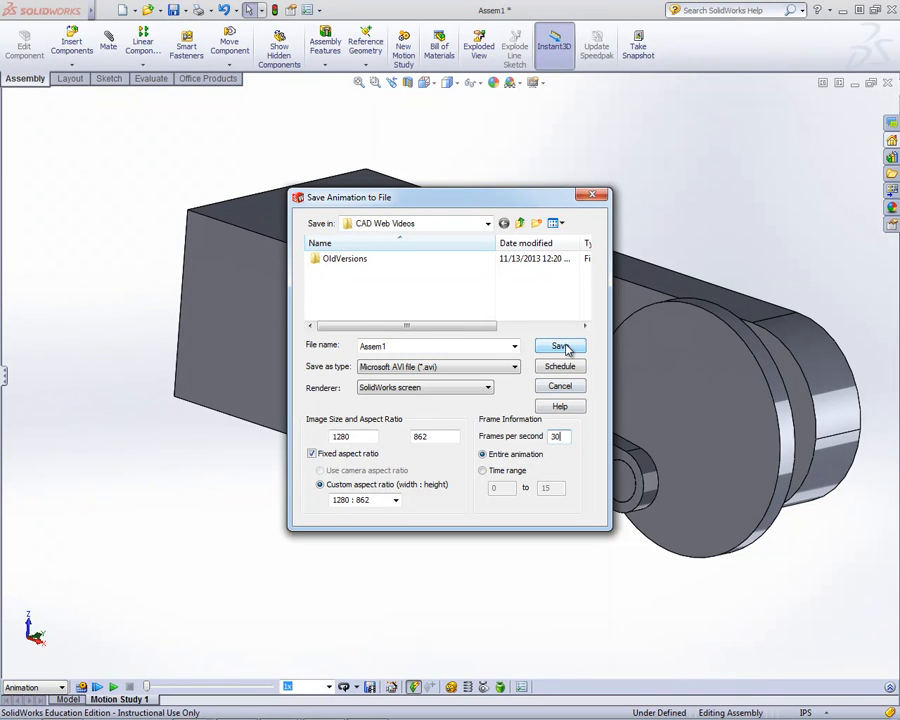
{"action": "left_click", "coordinate": [560, 346]}
- Compress the video with Microsoft Video 1 at quality 85 and a key frame every 8 frames, keeping this compressor despite the corruption risk
{"action": "double_click", "coordinate": [452, 396]}
{"action": "type", "text": "85"}
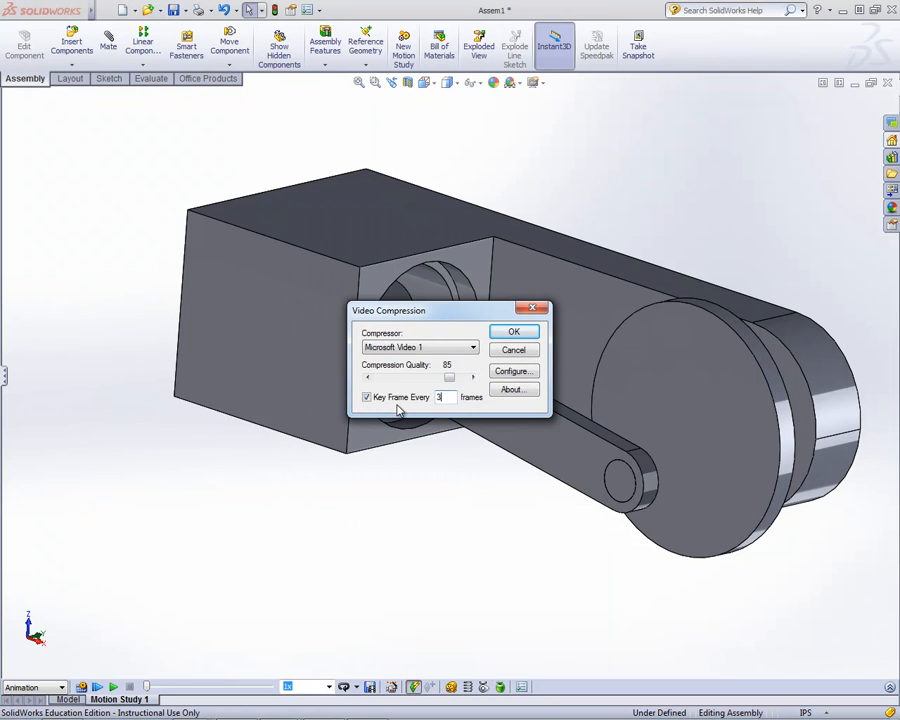
{"action": "left_click", "coordinate": [514, 334]}
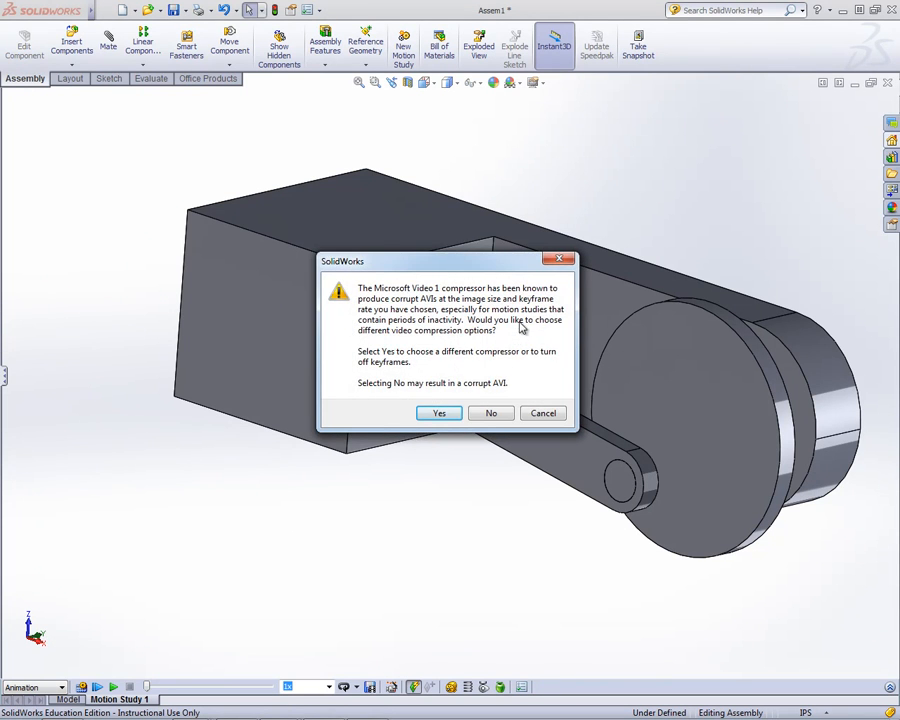
{"action": "left_click", "coordinate": [440, 414]}
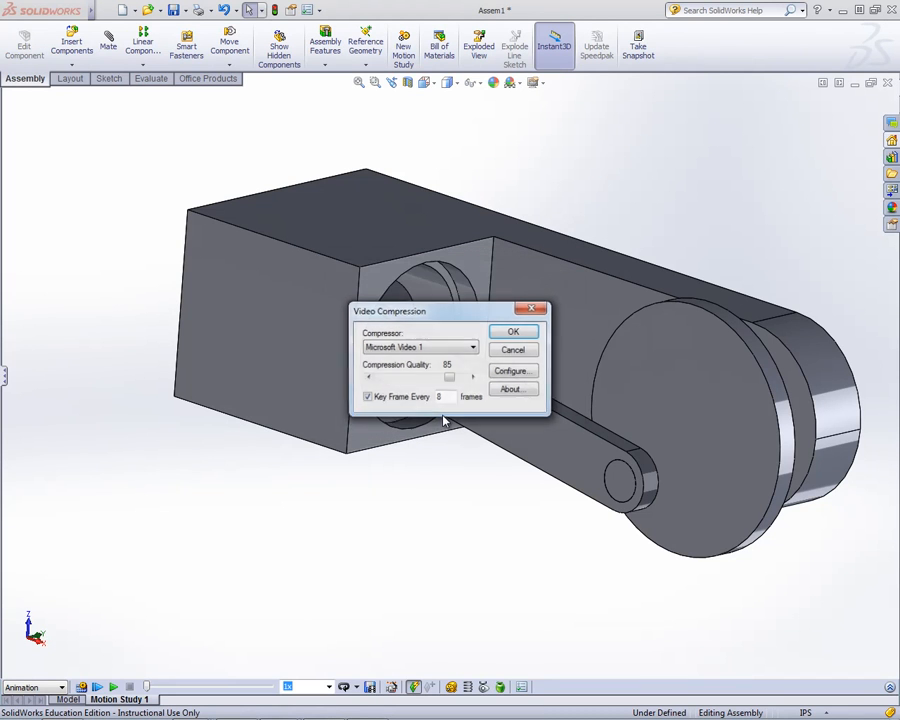
{"action": "left_click", "coordinate": [520, 336]}
{"action": "left_click", "coordinate": [490, 410]}
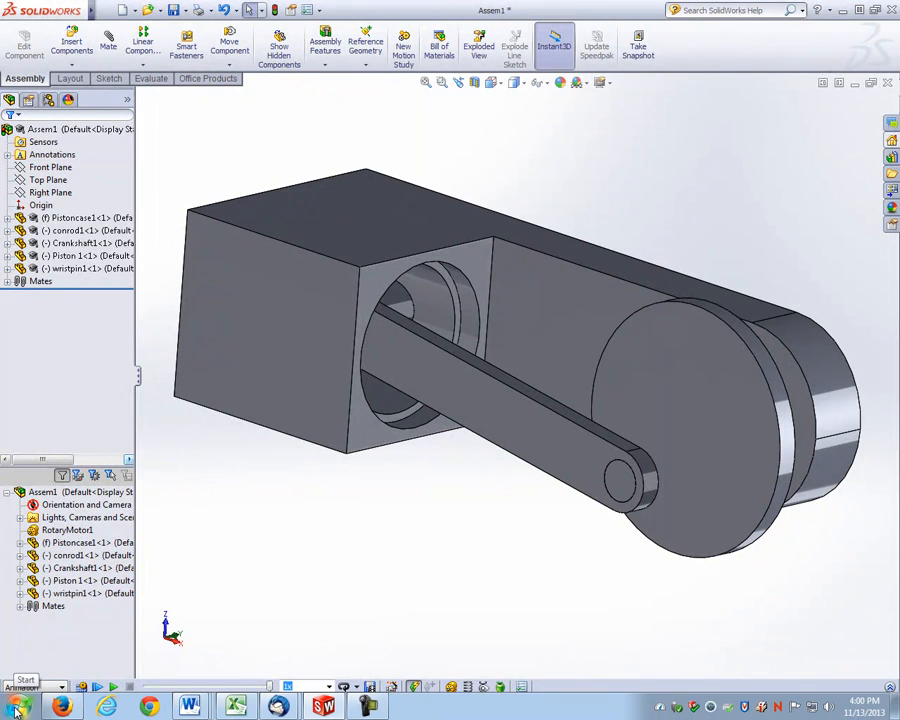
- Switch to Windows Explorer and open the CAD Web Videos folder on Local Disk (C:)
{"action": "left_click", "coordinate": [17, 708]}
{"action": "mouse_move", "coordinate": [258, 525]}
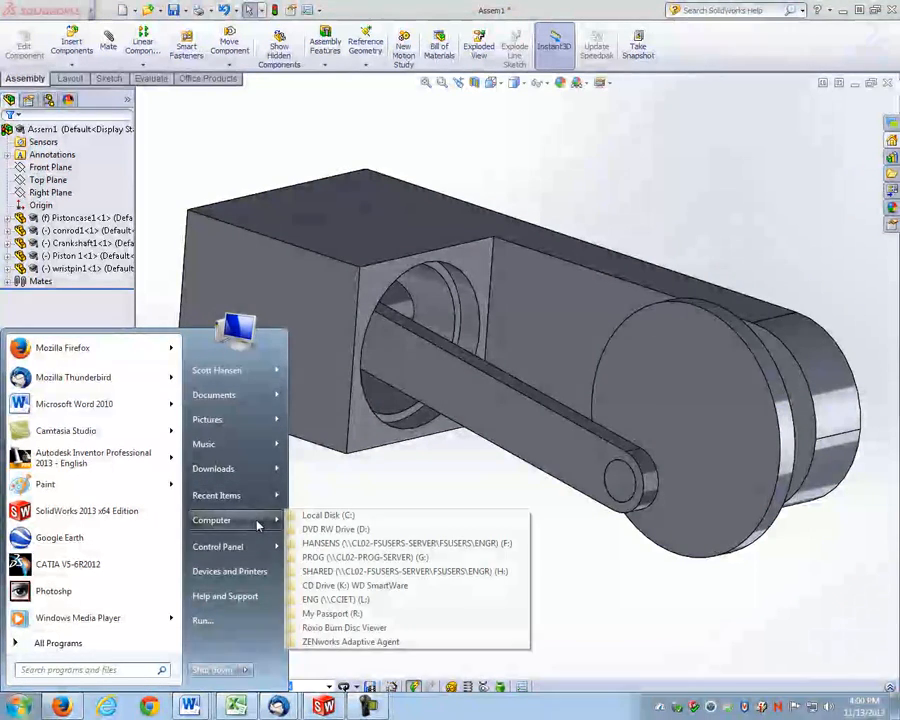
{"action": "left_click", "coordinate": [325, 516]}
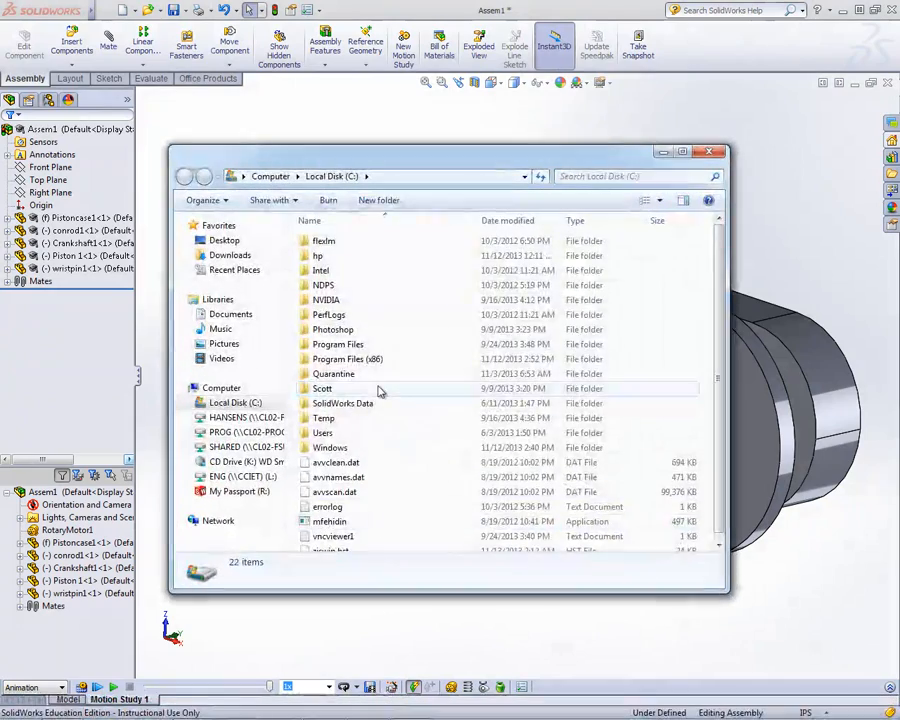
{"action": "double_click", "coordinate": [350, 392]}
{"action": "double_click", "coordinate": [337, 306]}
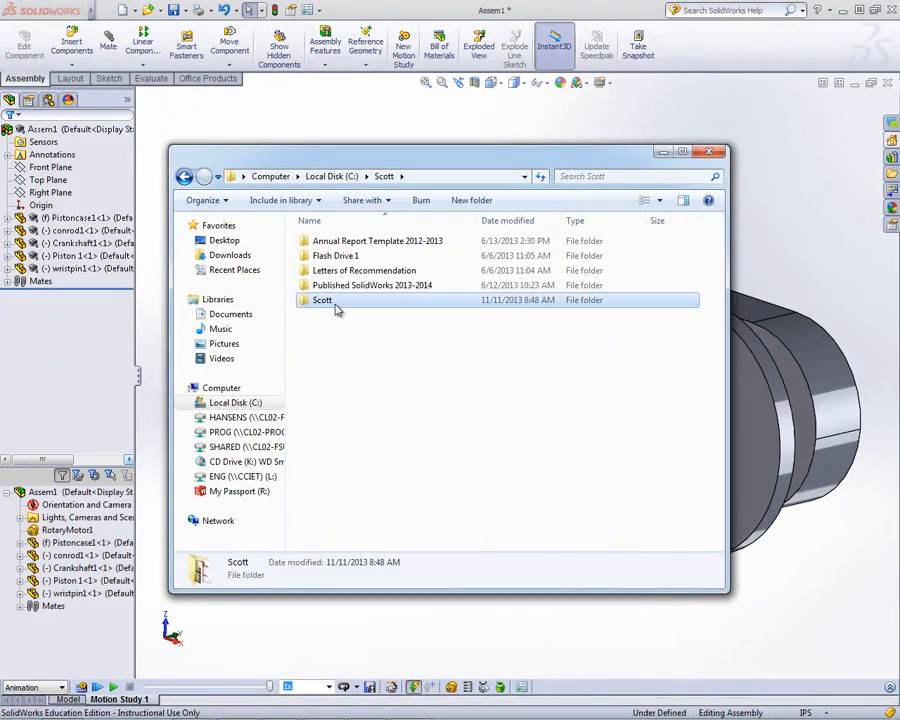
{"action": "scroll", "coordinate": [337, 310], "scroll_direction": "down", "scroll_amount": 6}
{"action": "scroll", "coordinate": [337, 310], "scroll_direction": "down", "scroll_amount": 10}
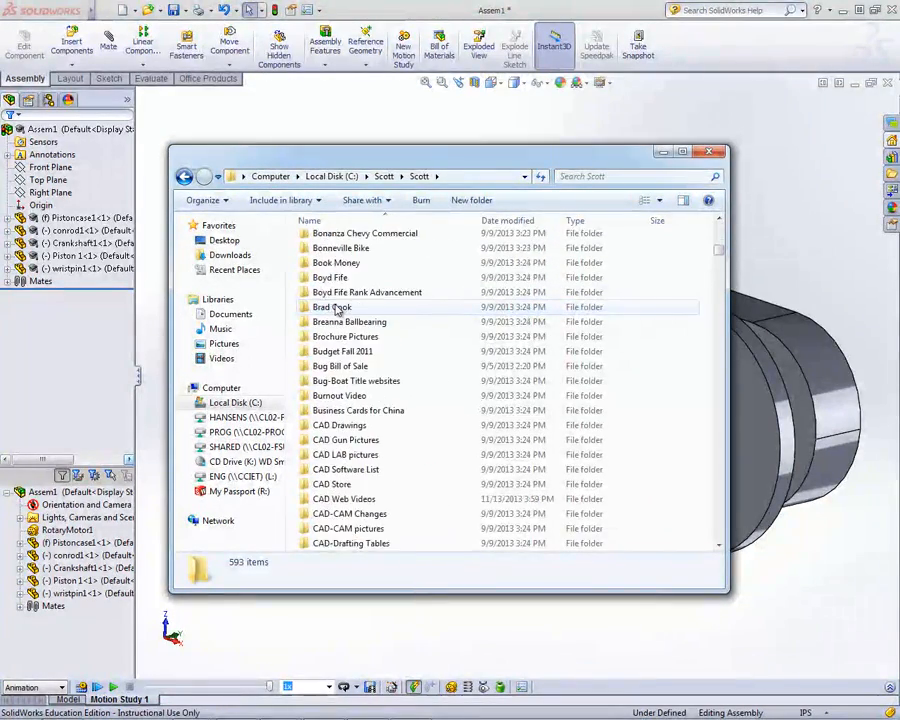
{"action": "double_click", "coordinate": [366, 368]}
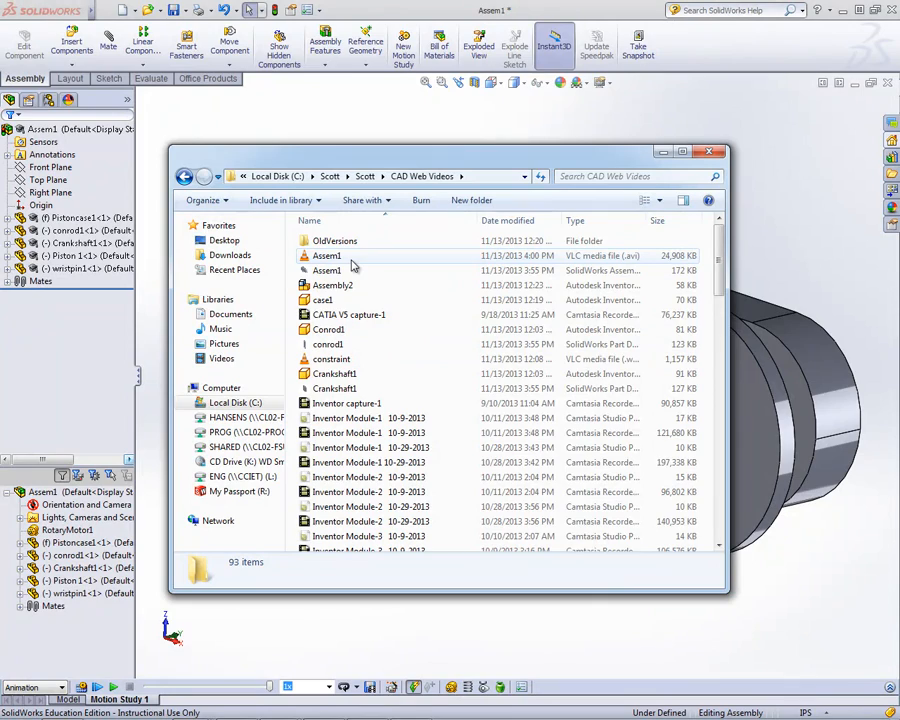
- Find the saved Assem1 AVI video and play it in VLC media player, moving the player window aside and replaying it
{"action": "scroll", "coordinate": [351, 263], "scroll_direction": "down", "scroll_amount": 5}
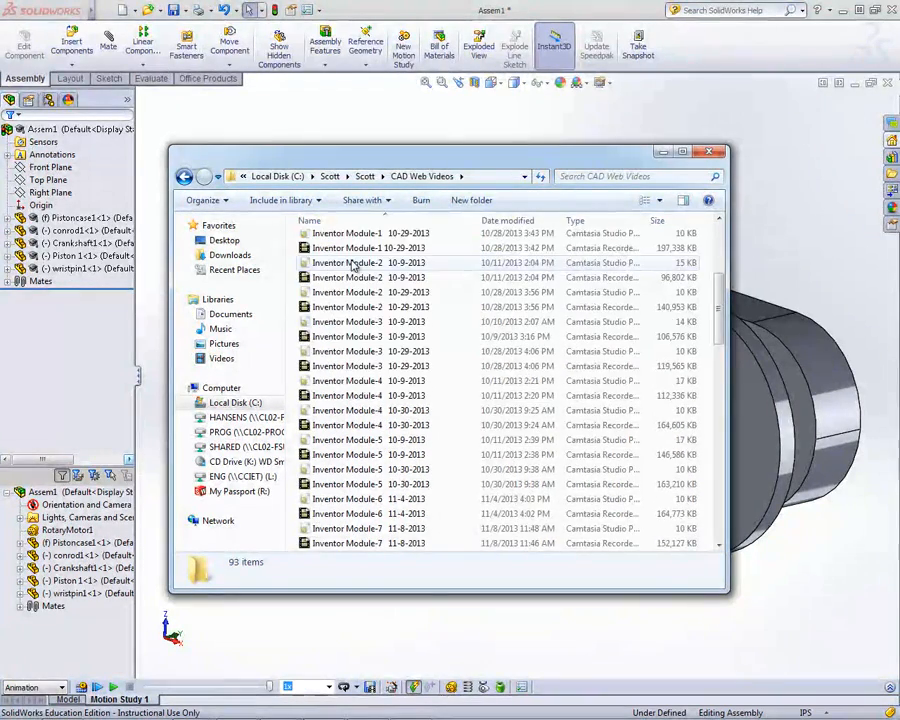
{"action": "scroll", "coordinate": [351, 265], "scroll_direction": "up", "scroll_amount": 4}
{"action": "scroll", "coordinate": [351, 265], "scroll_direction": "up", "scroll_amount": 1}
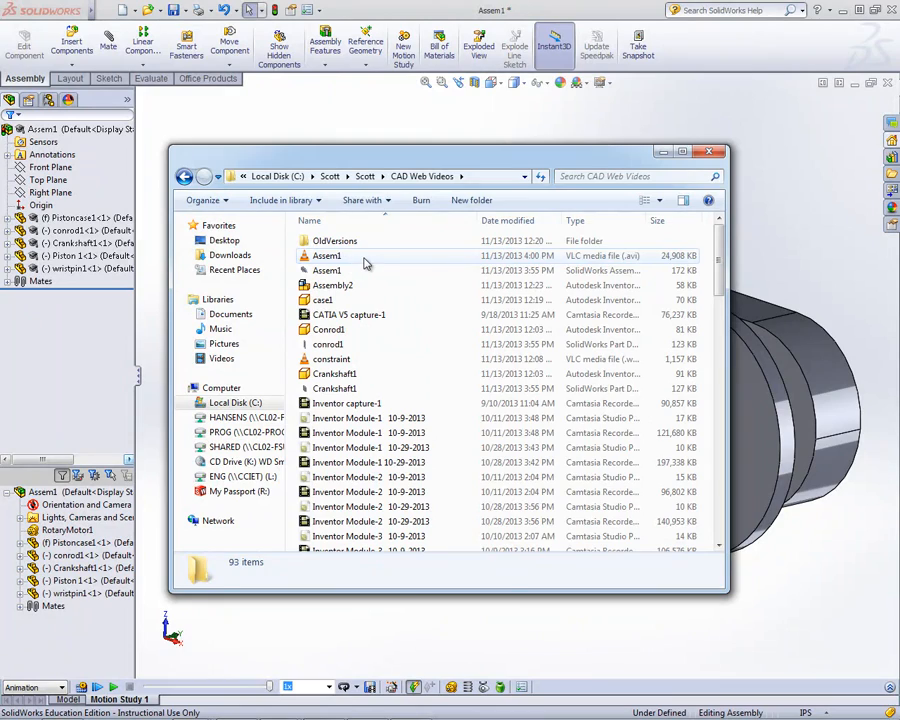
{"action": "left_click", "coordinate": [366, 262]}
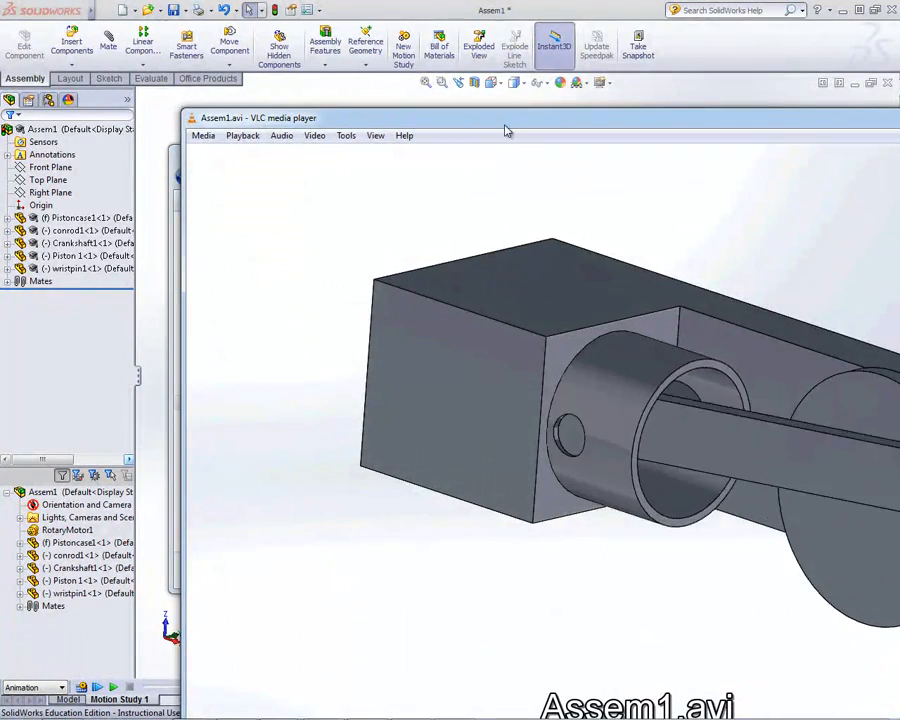
{"action": "left_click_drag", "start_coordinate": [510, 124], "coordinate": [323, 25]}
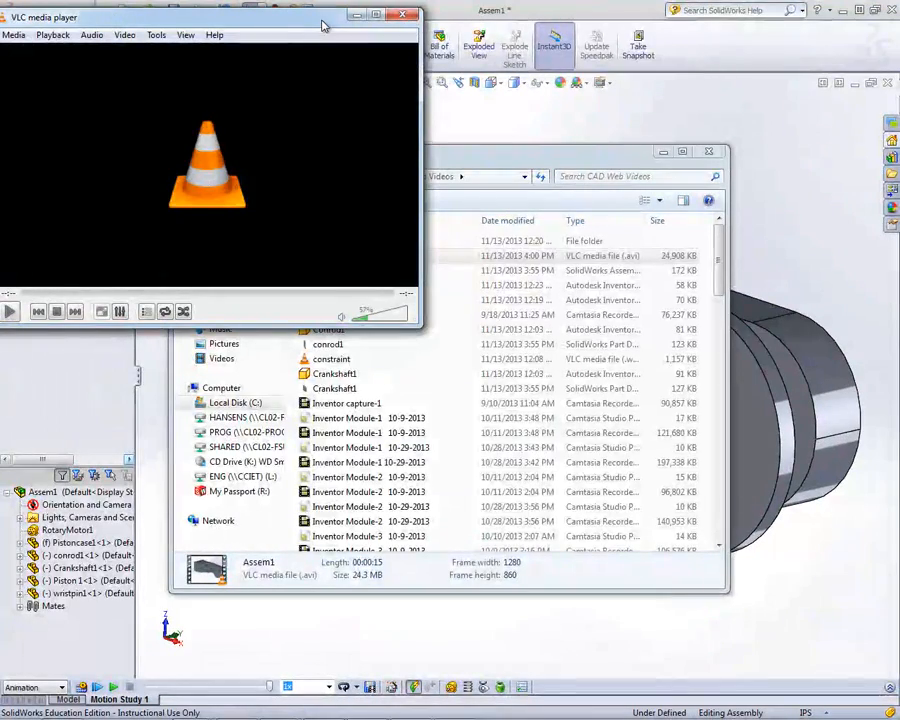
{"action": "left_click", "coordinate": [9, 313]}
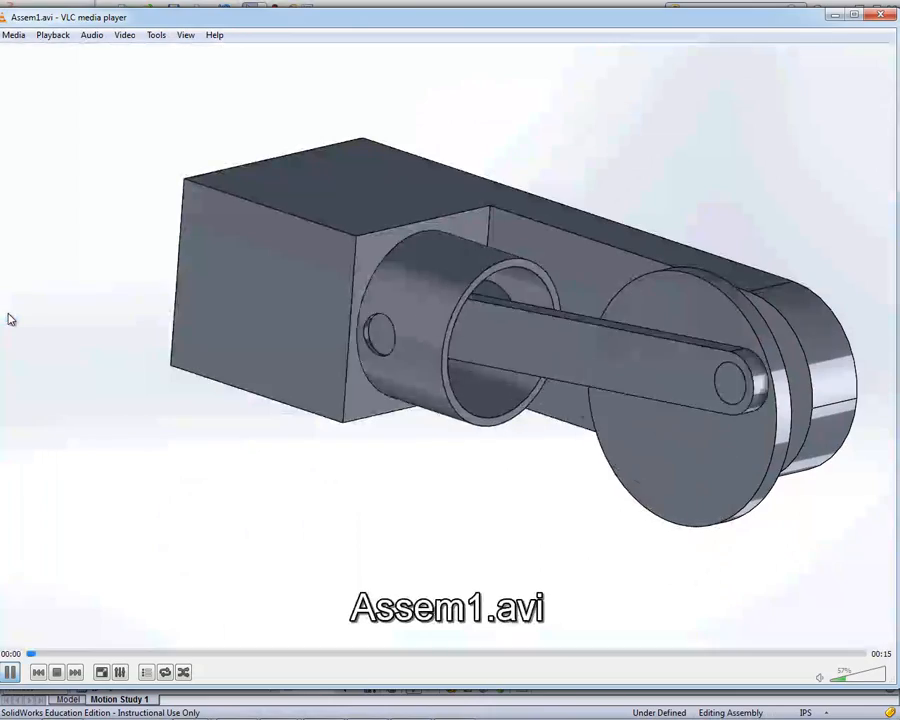